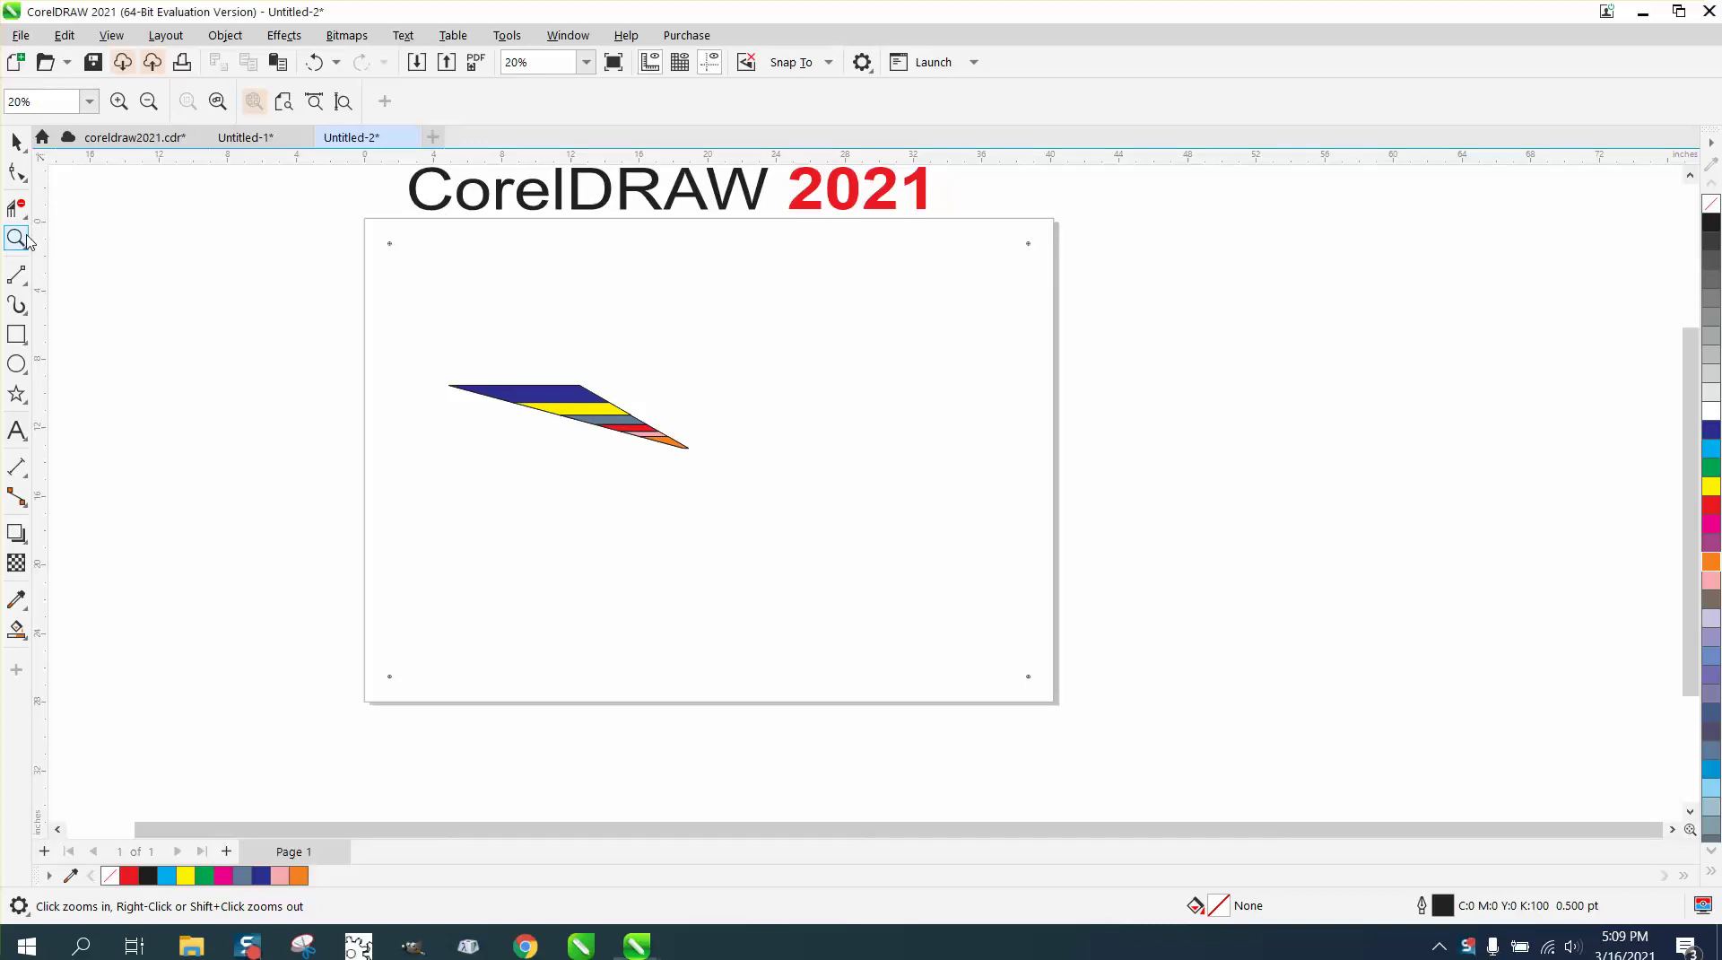
Step: Zoom in on the striped shape and return to the Pick tool
{"action": "left_click_drag", "start_coordinate": [372, 170], "coordinate": [977, 261]}
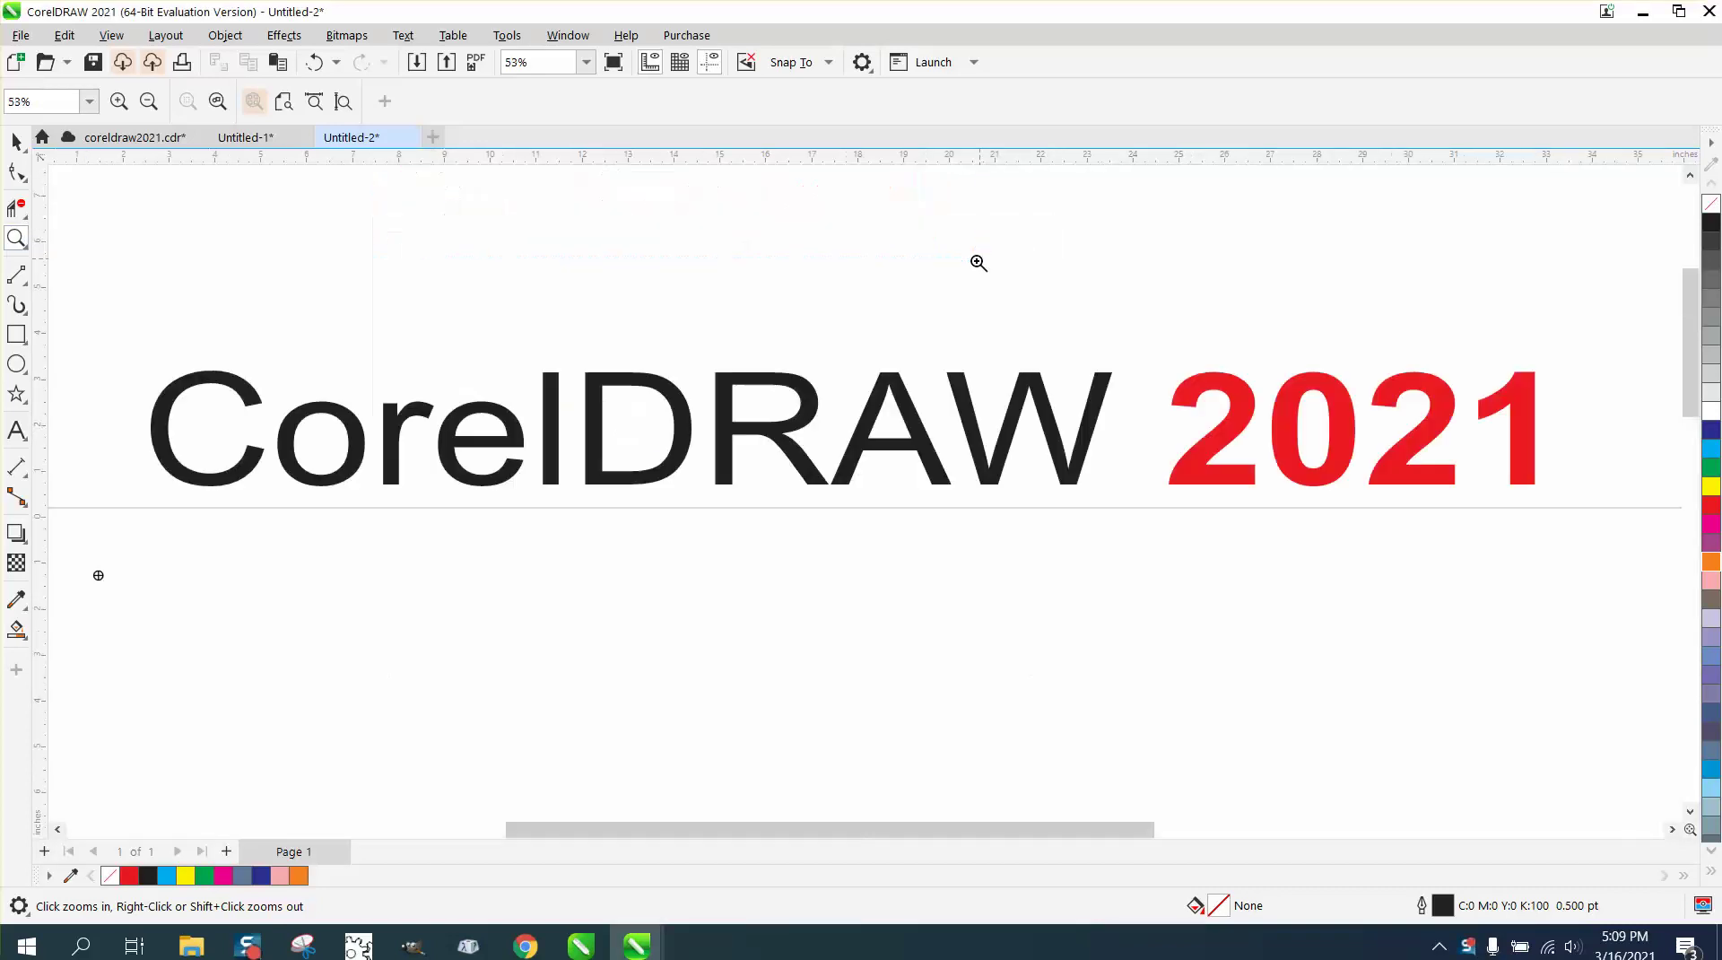
{"action": "scroll", "coordinate": [558, 246], "scroll_direction": "down", "scroll_amount": 1}
{"action": "scroll", "coordinate": [807, 345], "scroll_direction": "down", "scroll_amount": 1}
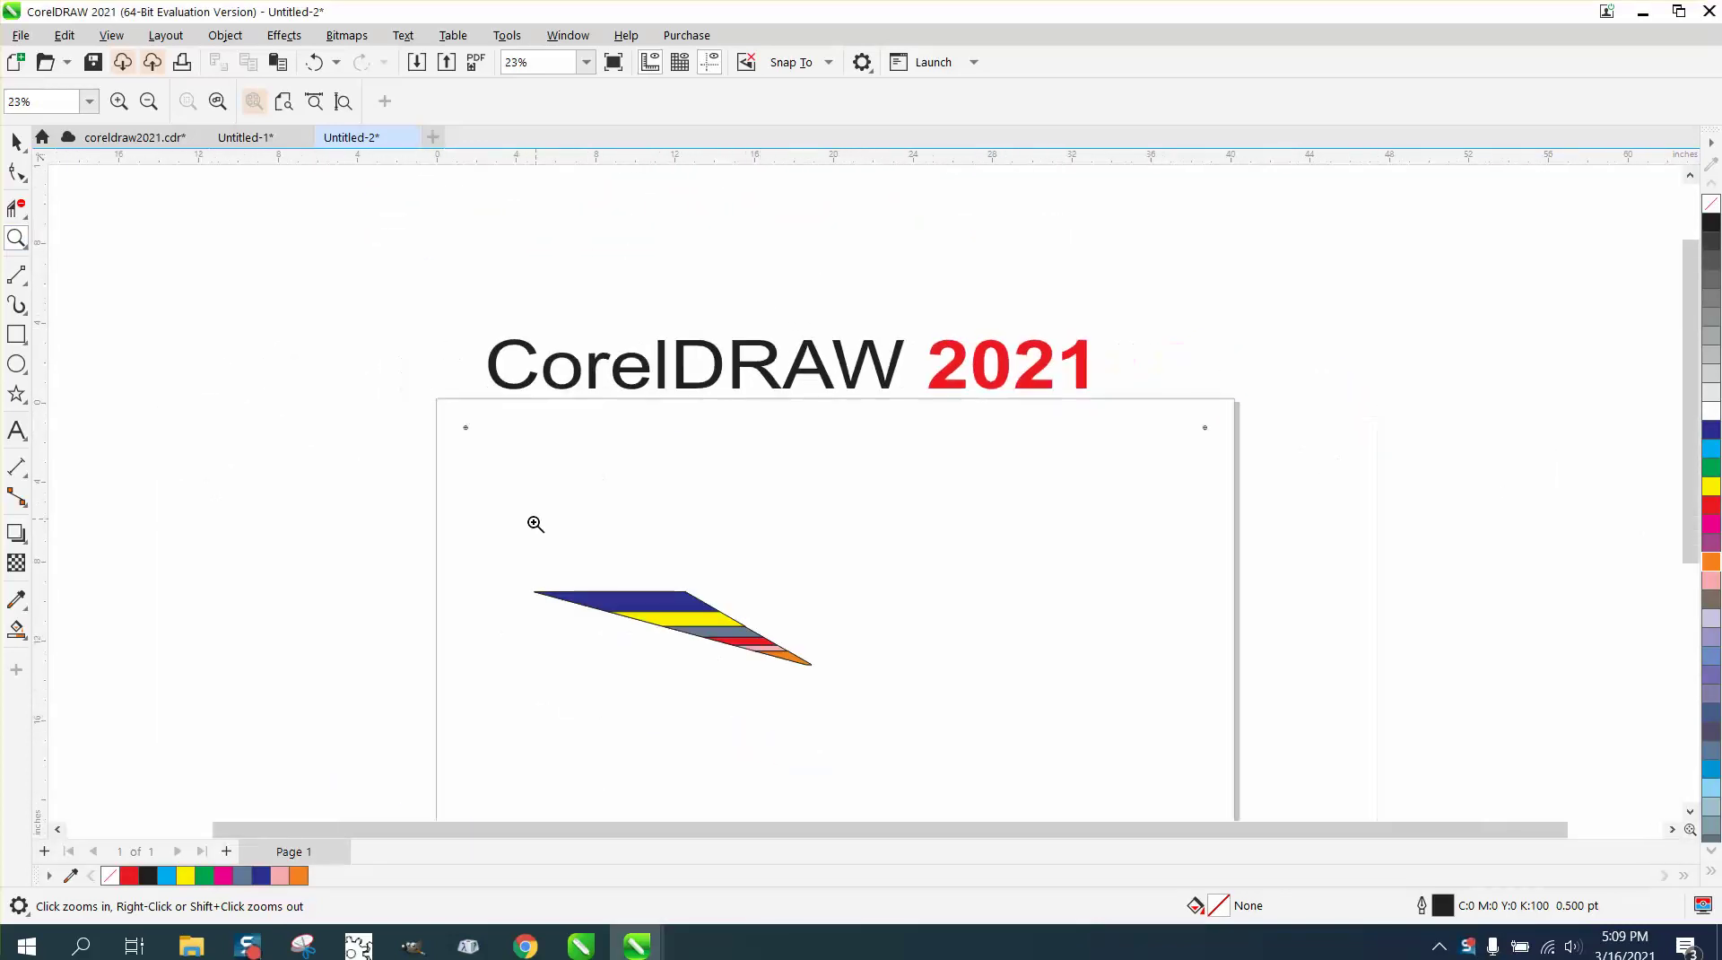
{"action": "left_click_drag", "start_coordinate": [480, 534], "coordinate": [1063, 801]}
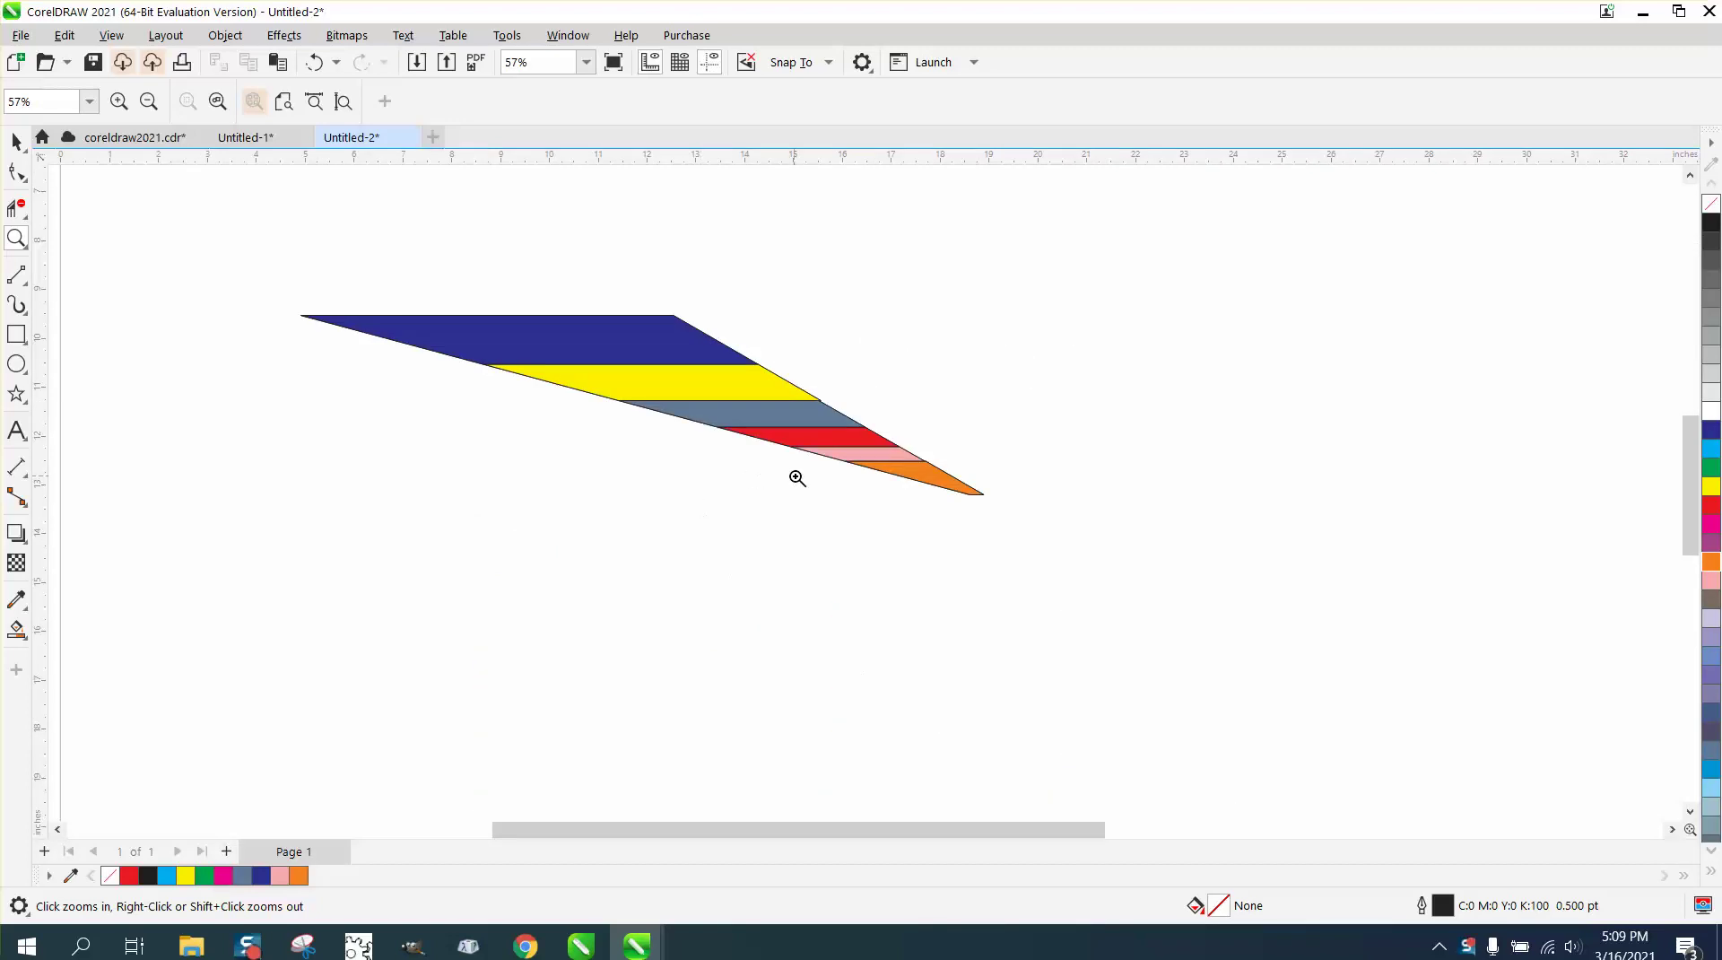
{"action": "left_click", "coordinate": [16, 142]}
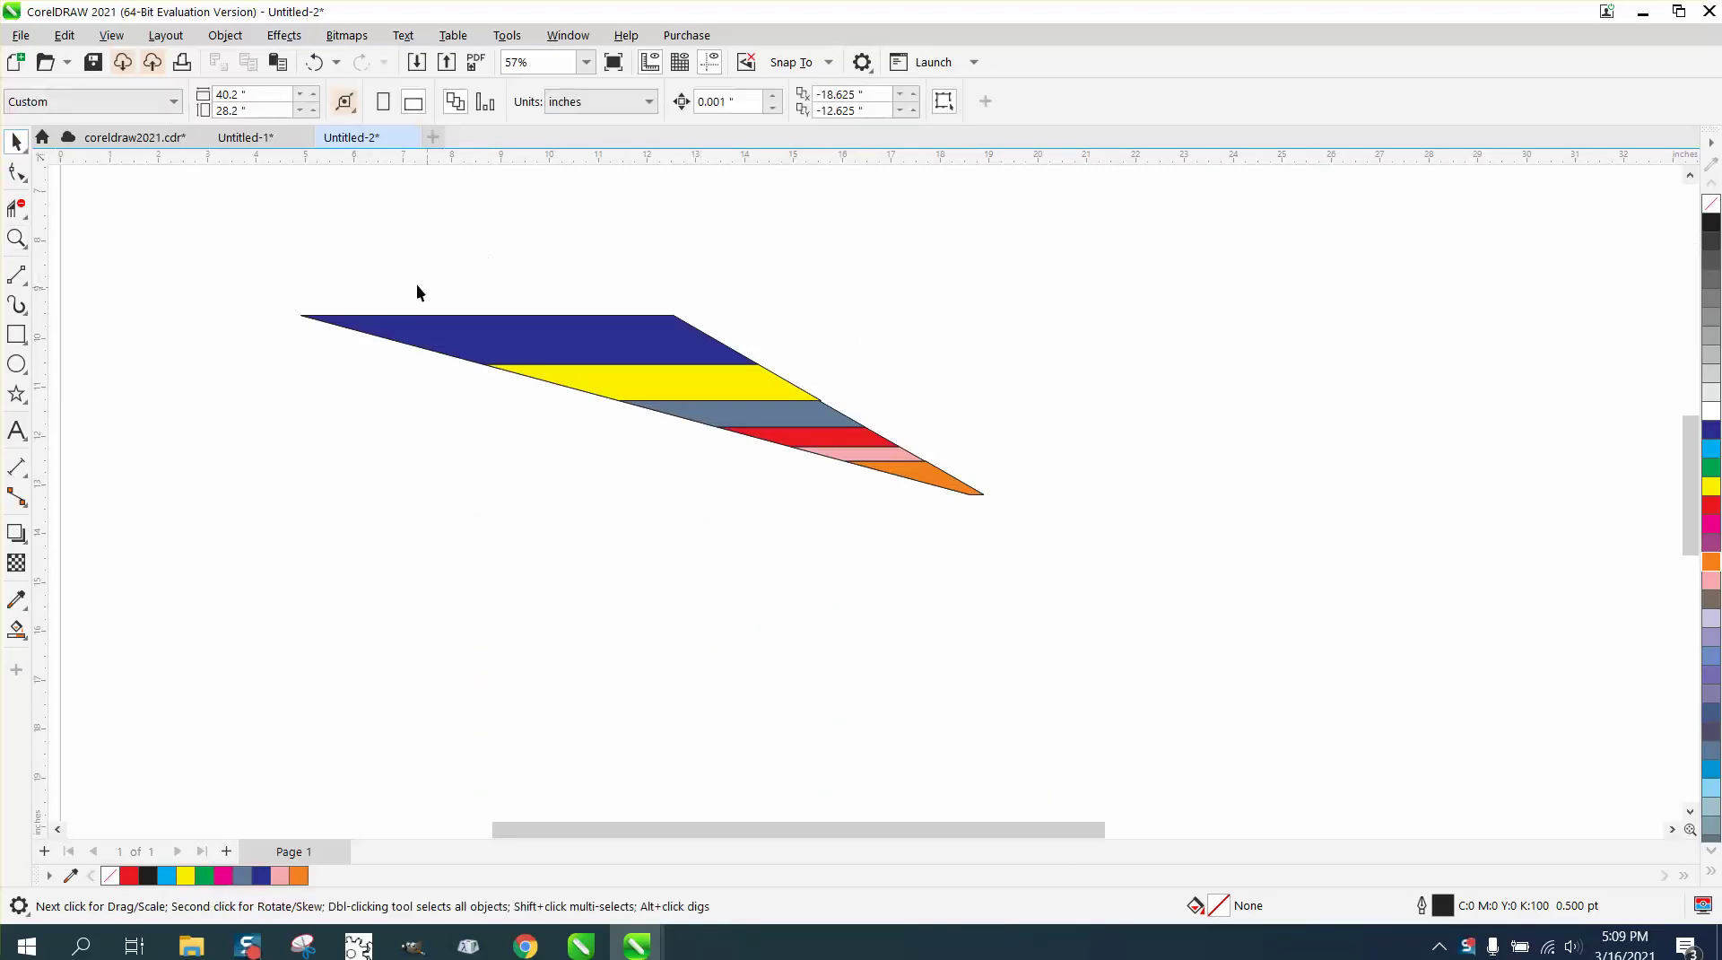
Step: Select all seven stripe pieces, nudge them up and left, and reselect them
{"action": "left_click_drag", "start_coordinate": [1078, 626], "coordinate": [1113, 625]}
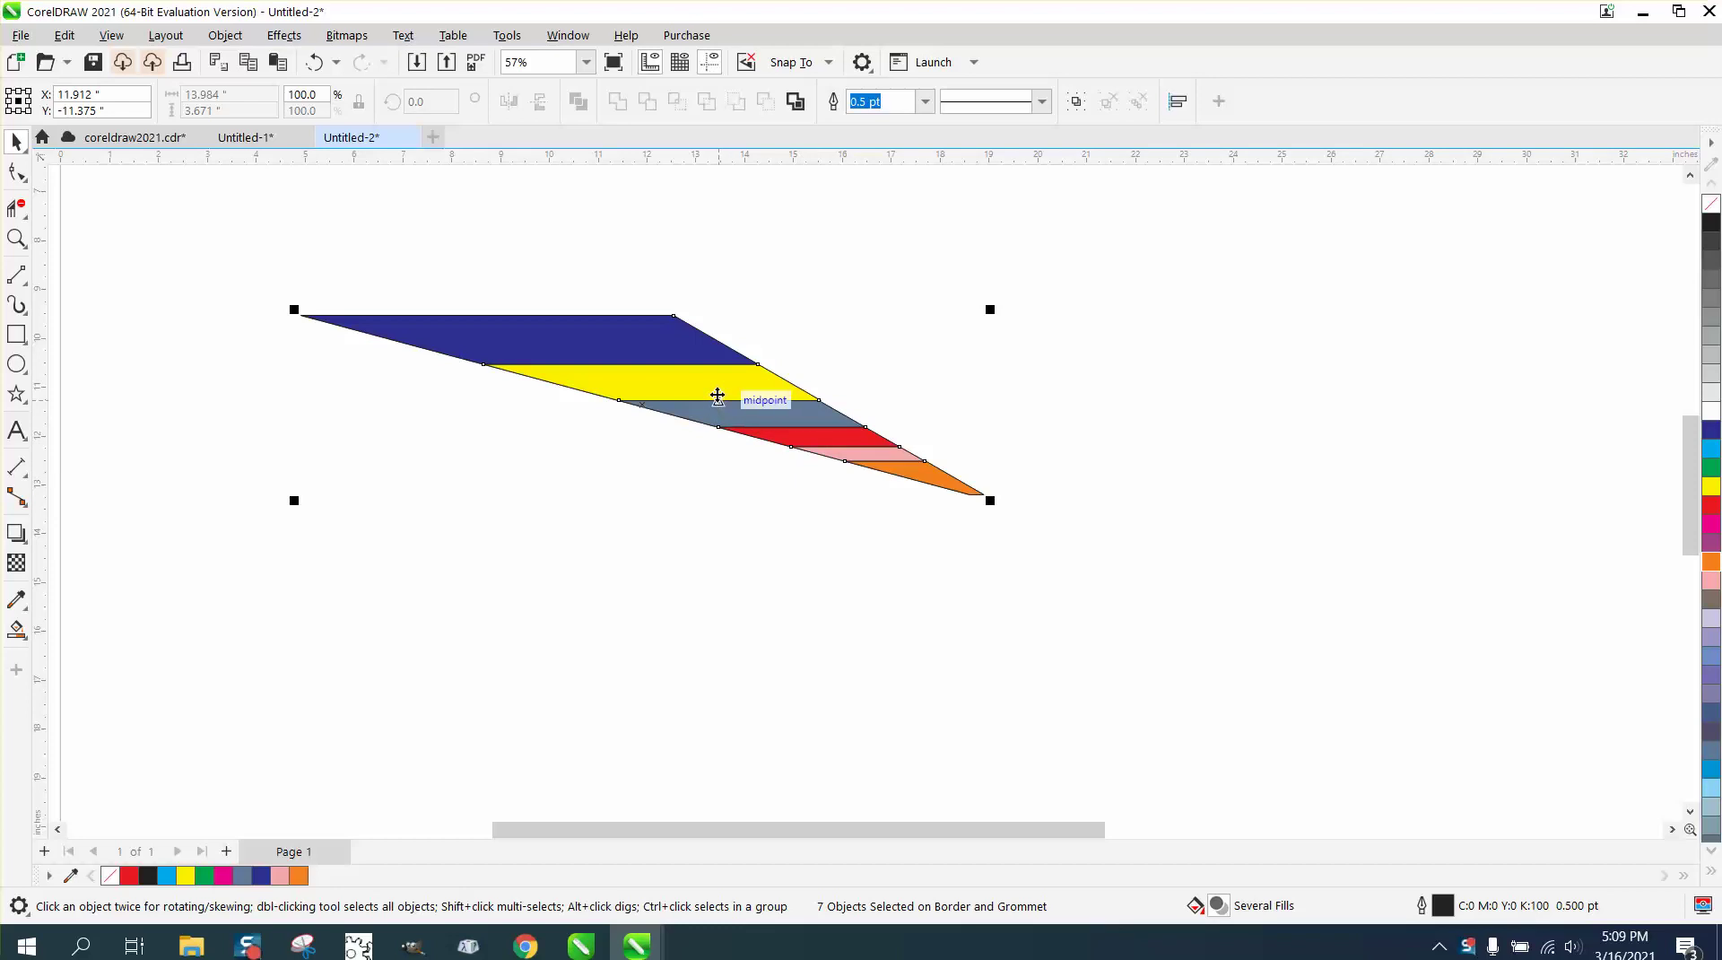
{"action": "mouse_move", "coordinate": [744, 404]}
{"action": "left_mouse_down"}
{"action": "mouse_move", "coordinate": [1229, 368]}
{"action": "mouse_move", "coordinate": [669, 368]}
{"action": "left_mouse_up"}
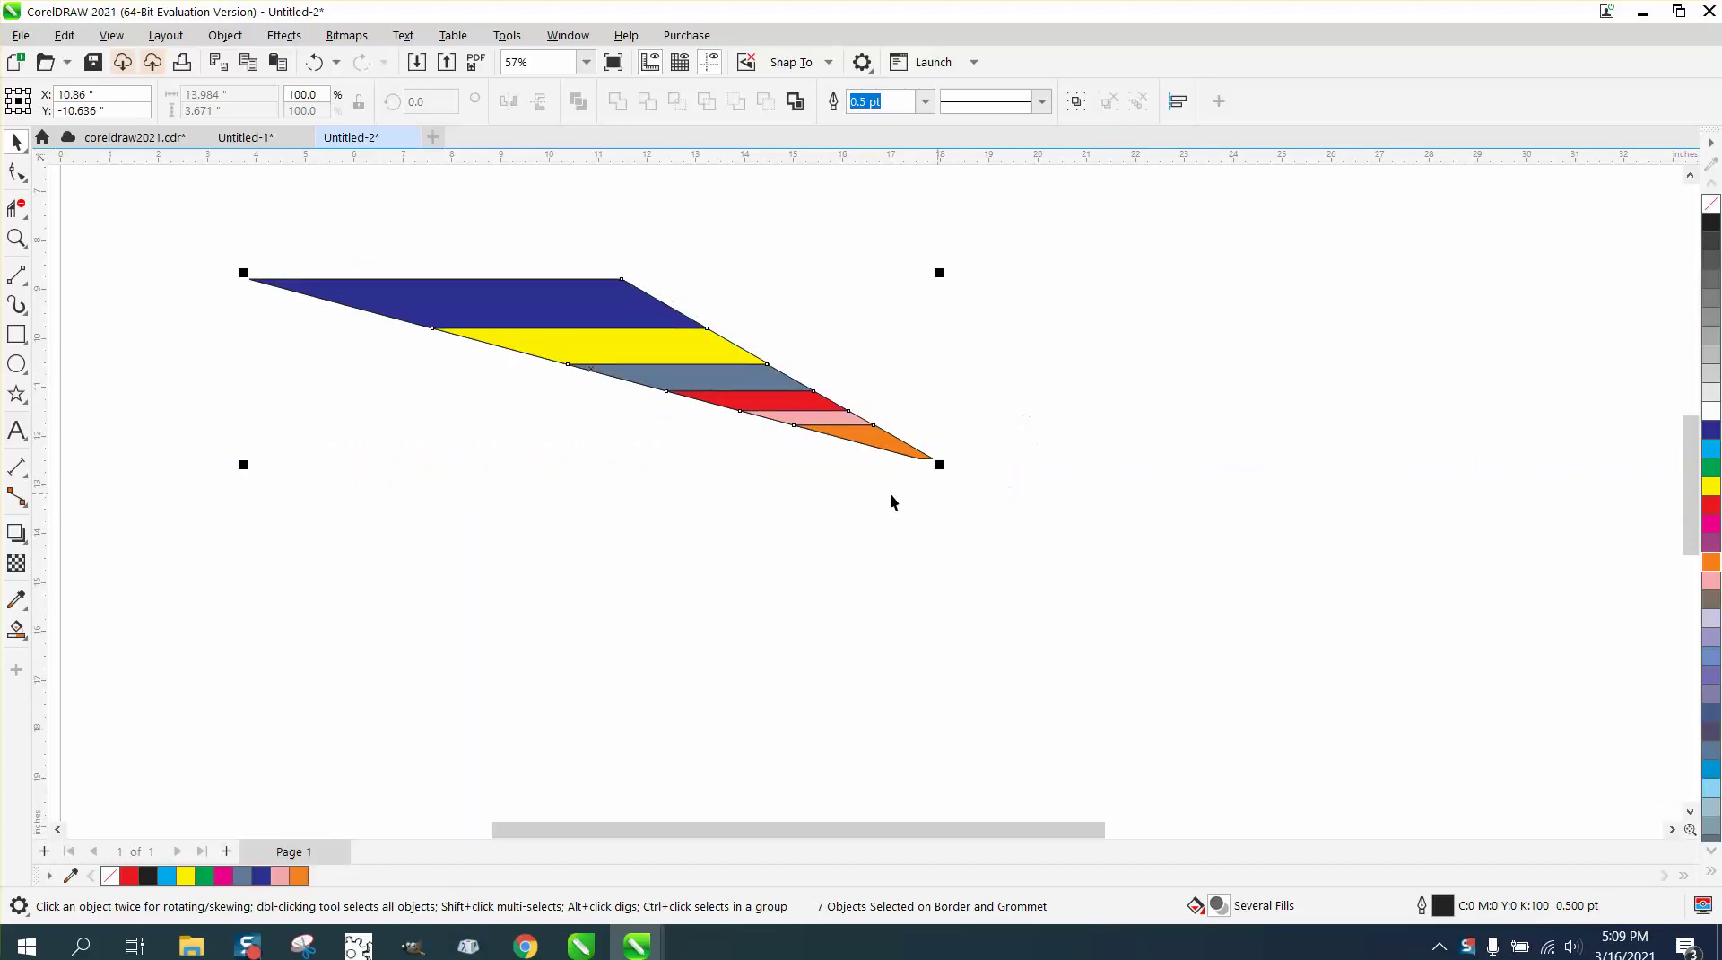
{"action": "scroll", "coordinate": [583, 328], "scroll_direction": "down", "scroll_amount": 1}
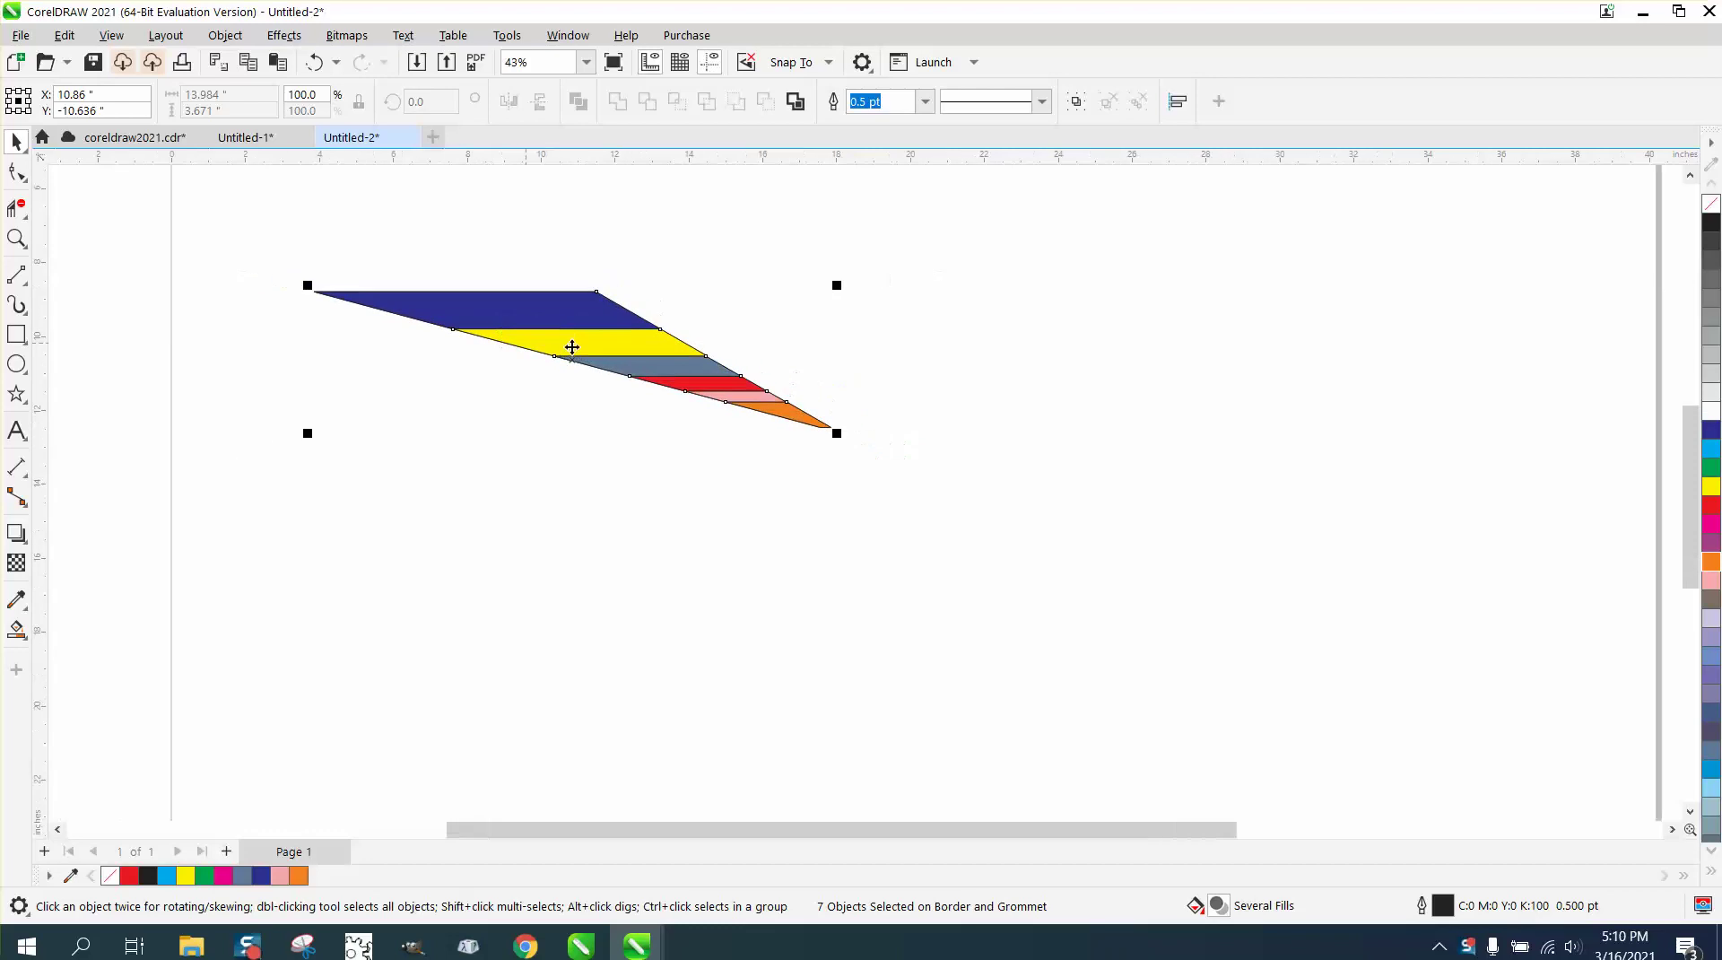
{"action": "scroll", "coordinate": [573, 348], "scroll_direction": "down", "scroll_amount": 1}
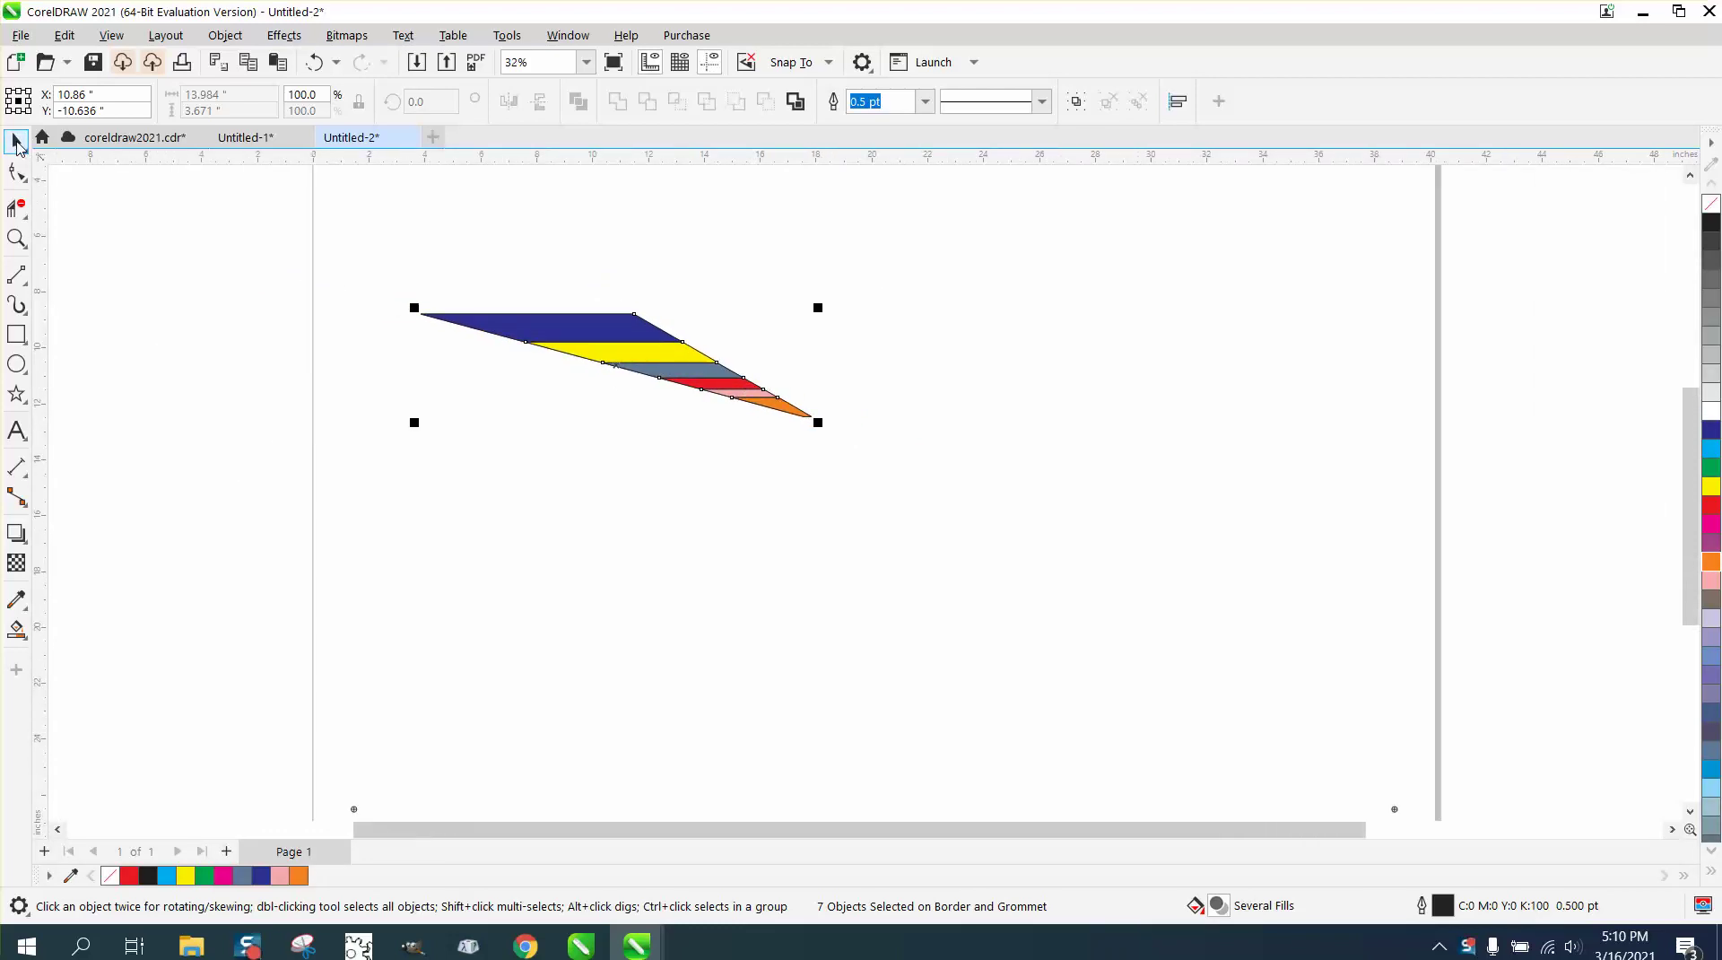
{"action": "left_click_drag", "start_coordinate": [322, 251], "coordinate": [1028, 578]}
Step: Delete the striped shape and start Object > Perspective > Draw in Perspective
{"action": "key", "text": "Delete"}
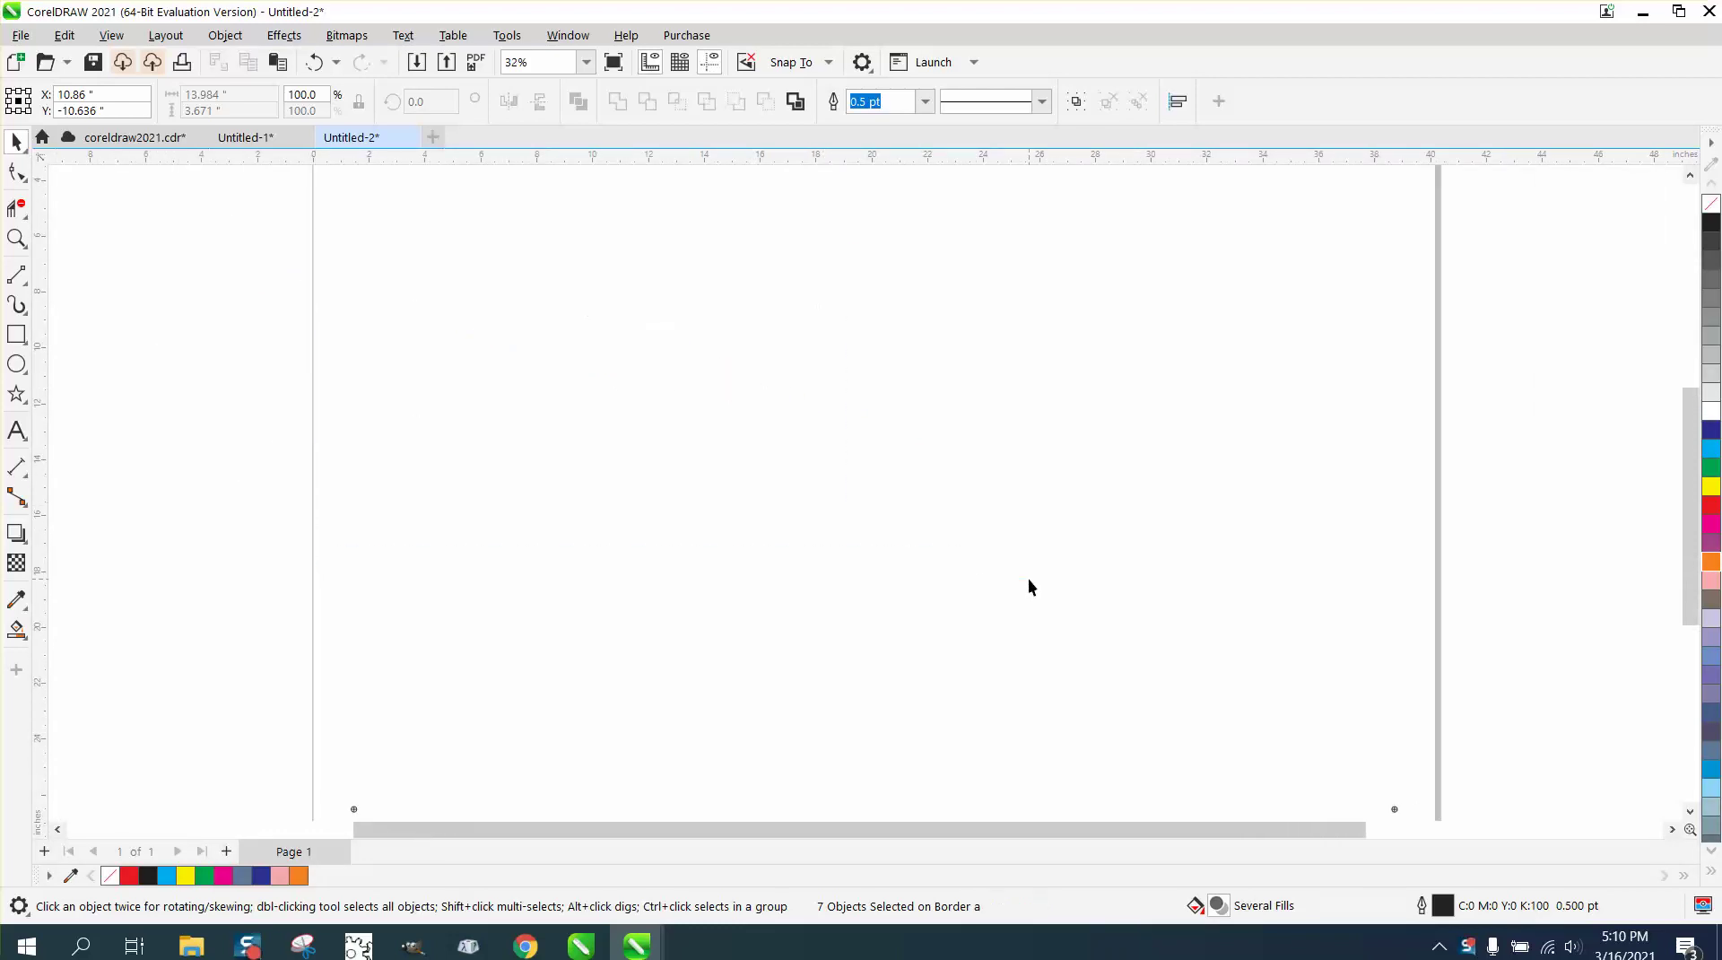
{"action": "left_click", "coordinate": [166, 35]}
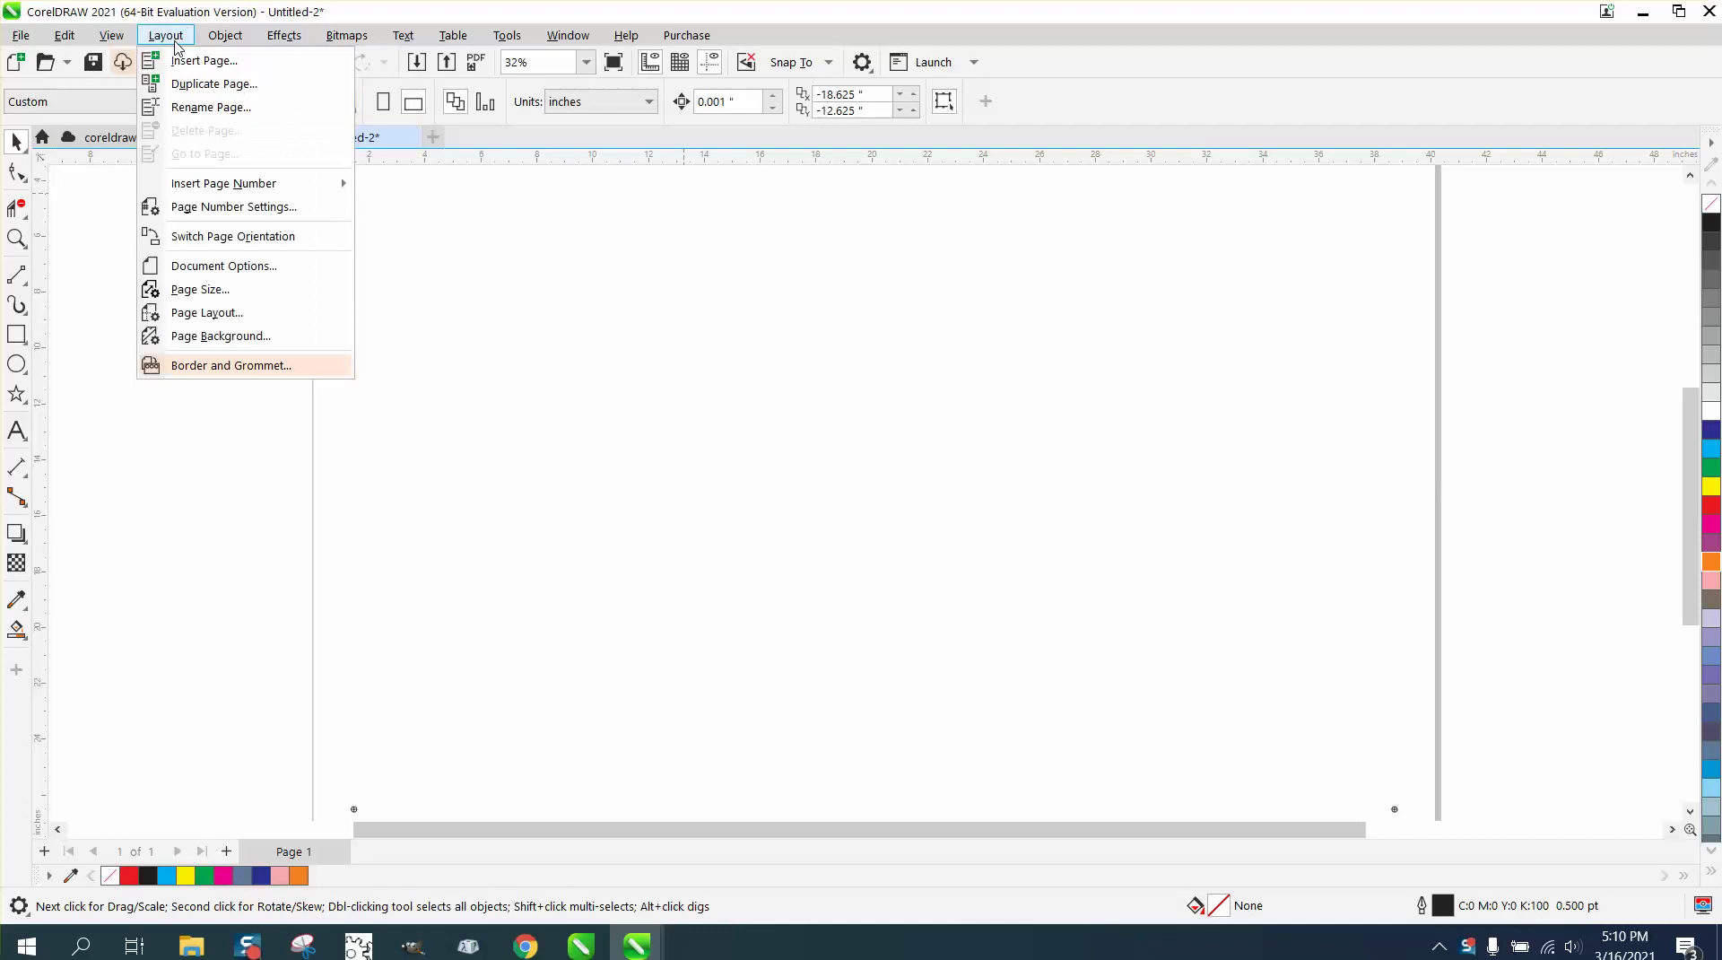
{"action": "mouse_move", "coordinate": [260, 541]}
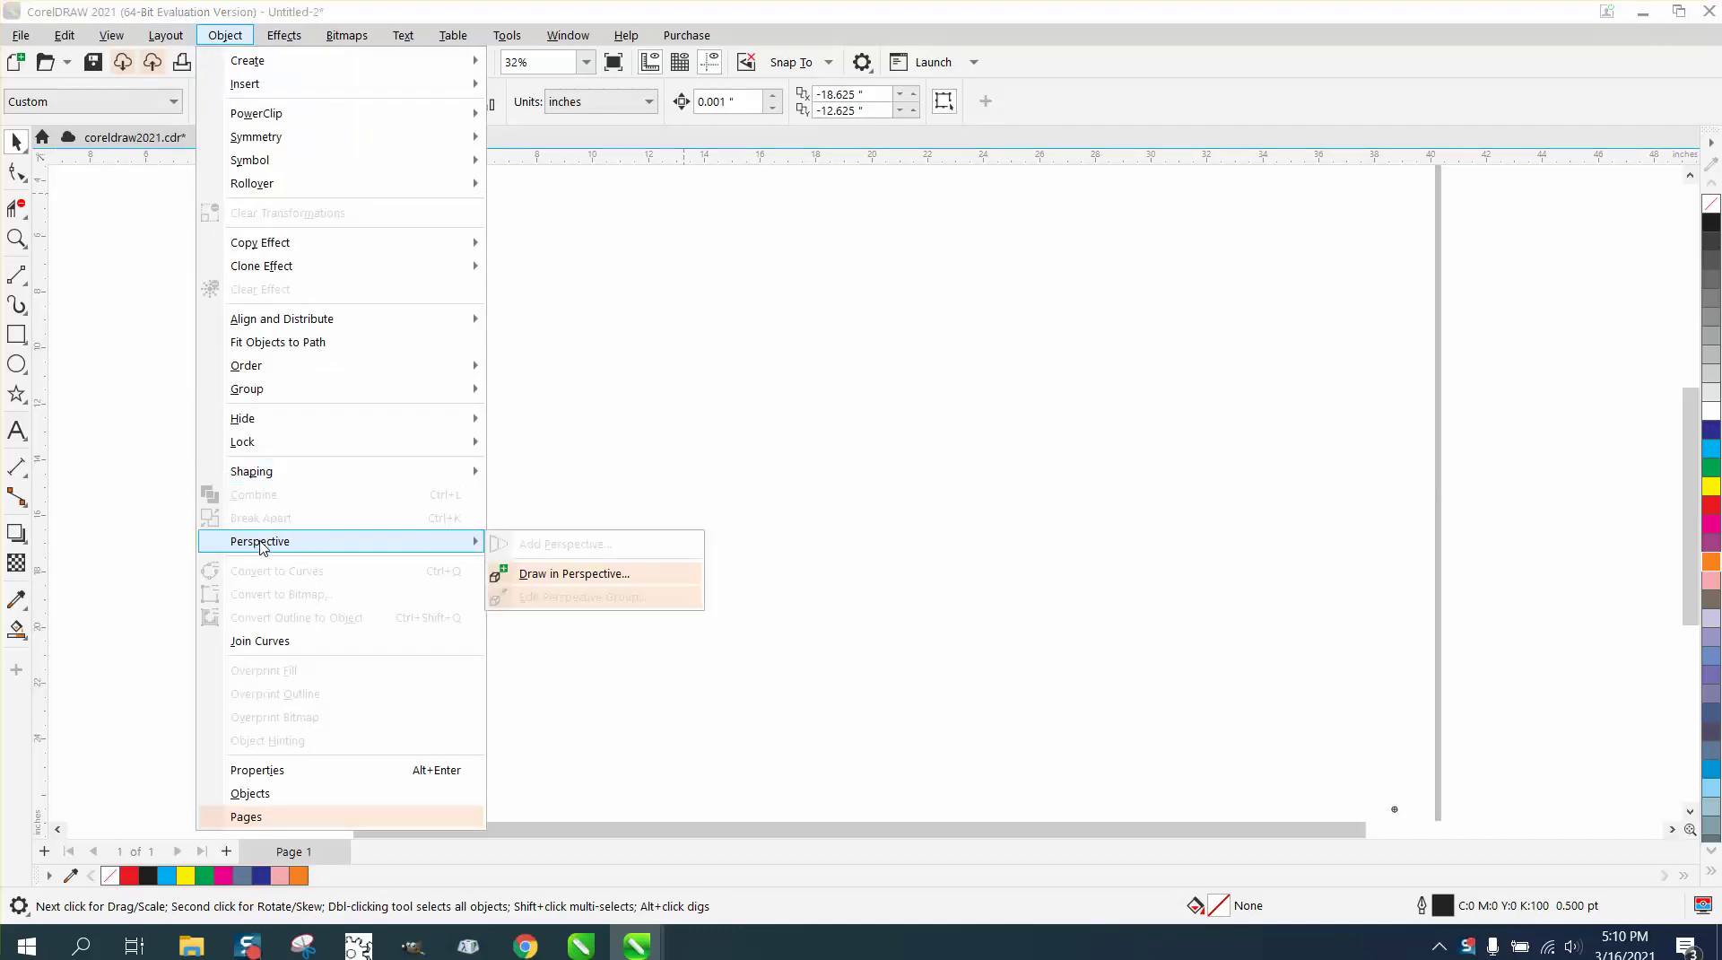
{"action": "left_click", "coordinate": [535, 575]}
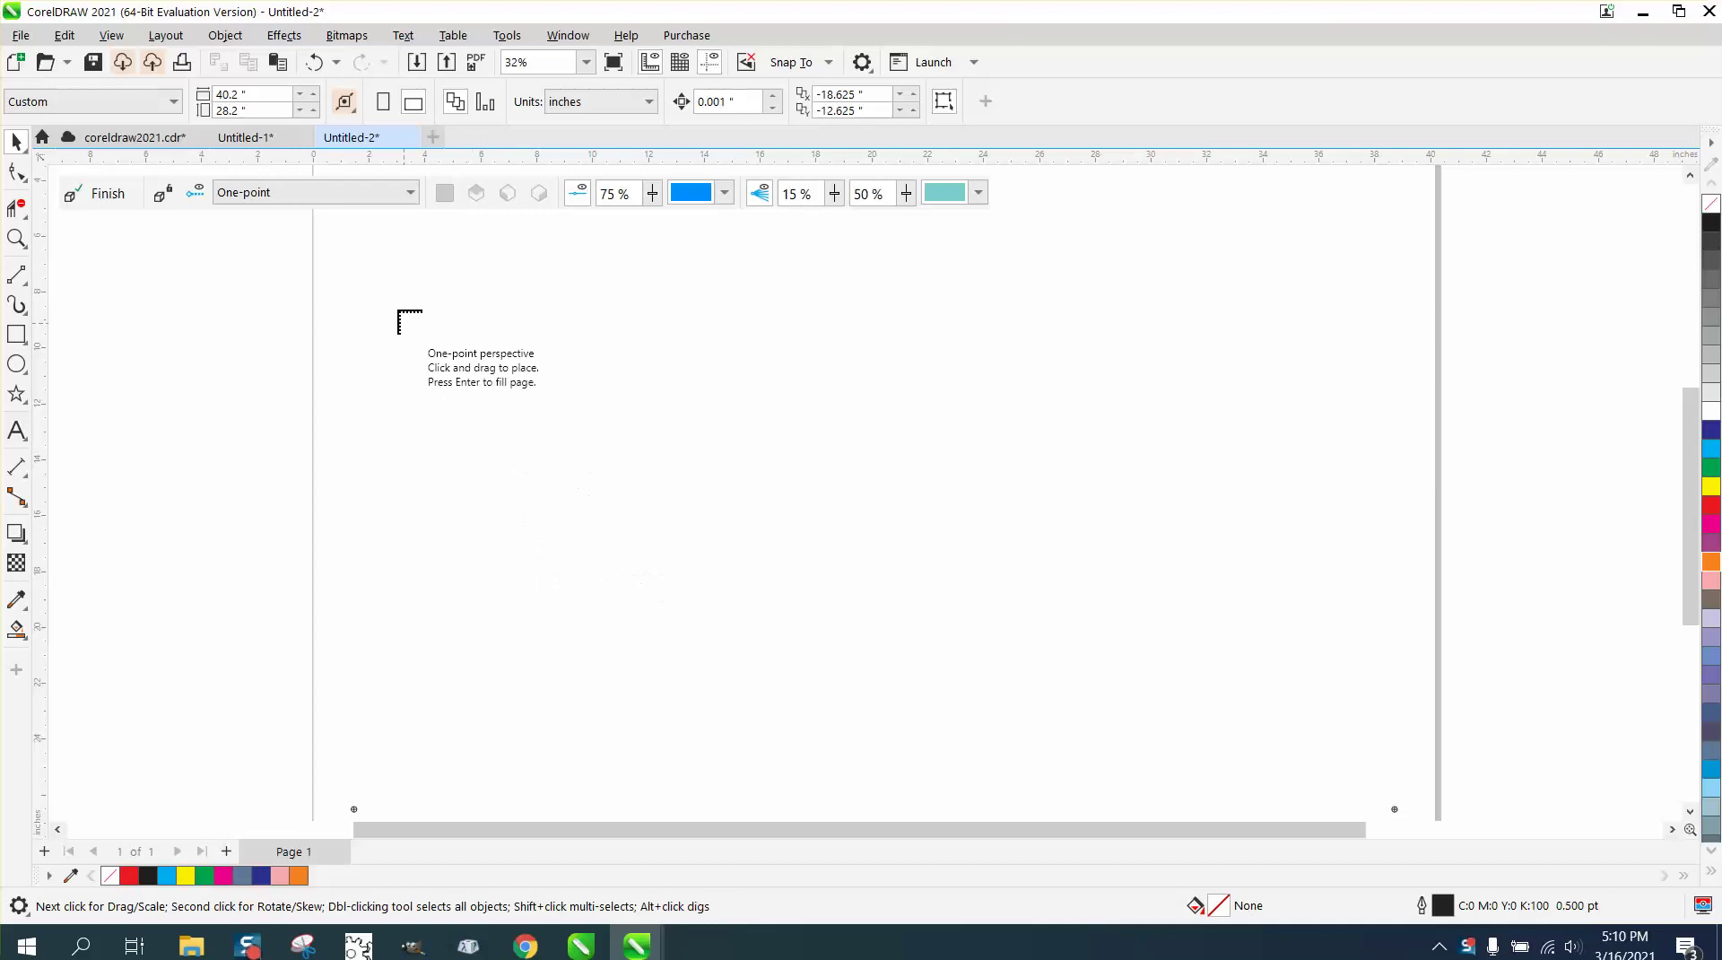
Step: Drag a one-point perspective grid across the page, hide the horizon, and show top-plane grid lines
{"action": "left_click_drag", "start_coordinate": [350, 238], "coordinate": [1343, 765]}
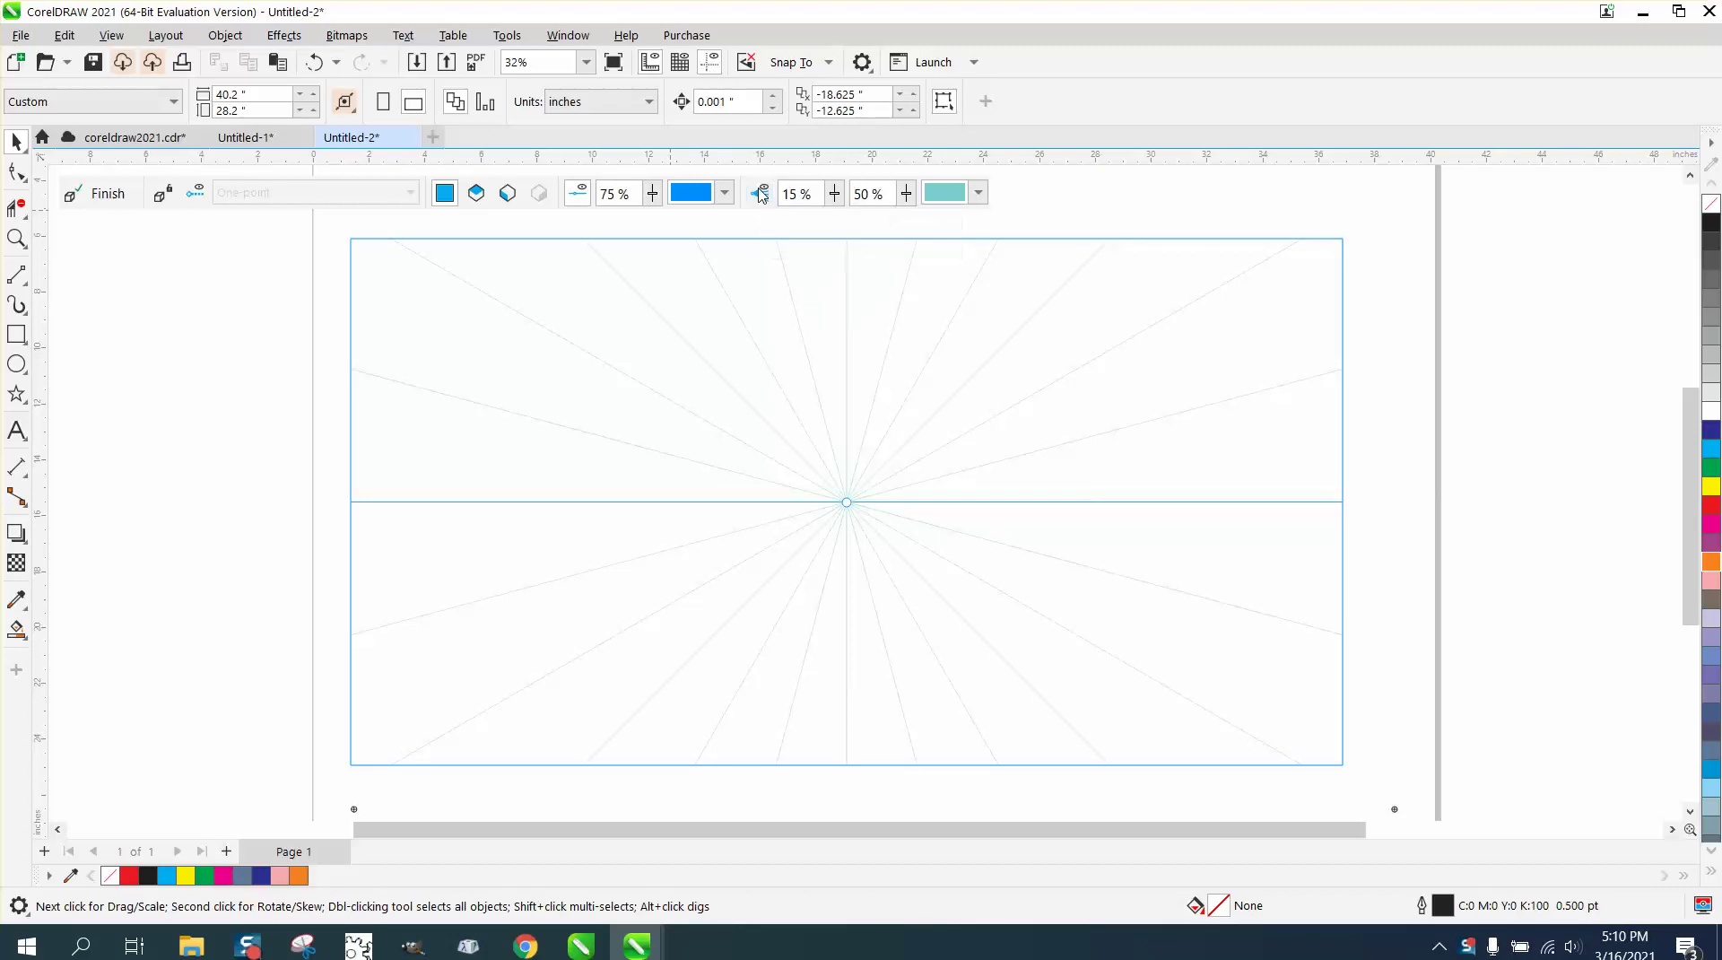
{"action": "left_click", "coordinate": [760, 196]}
{"action": "left_click", "coordinate": [760, 196]}
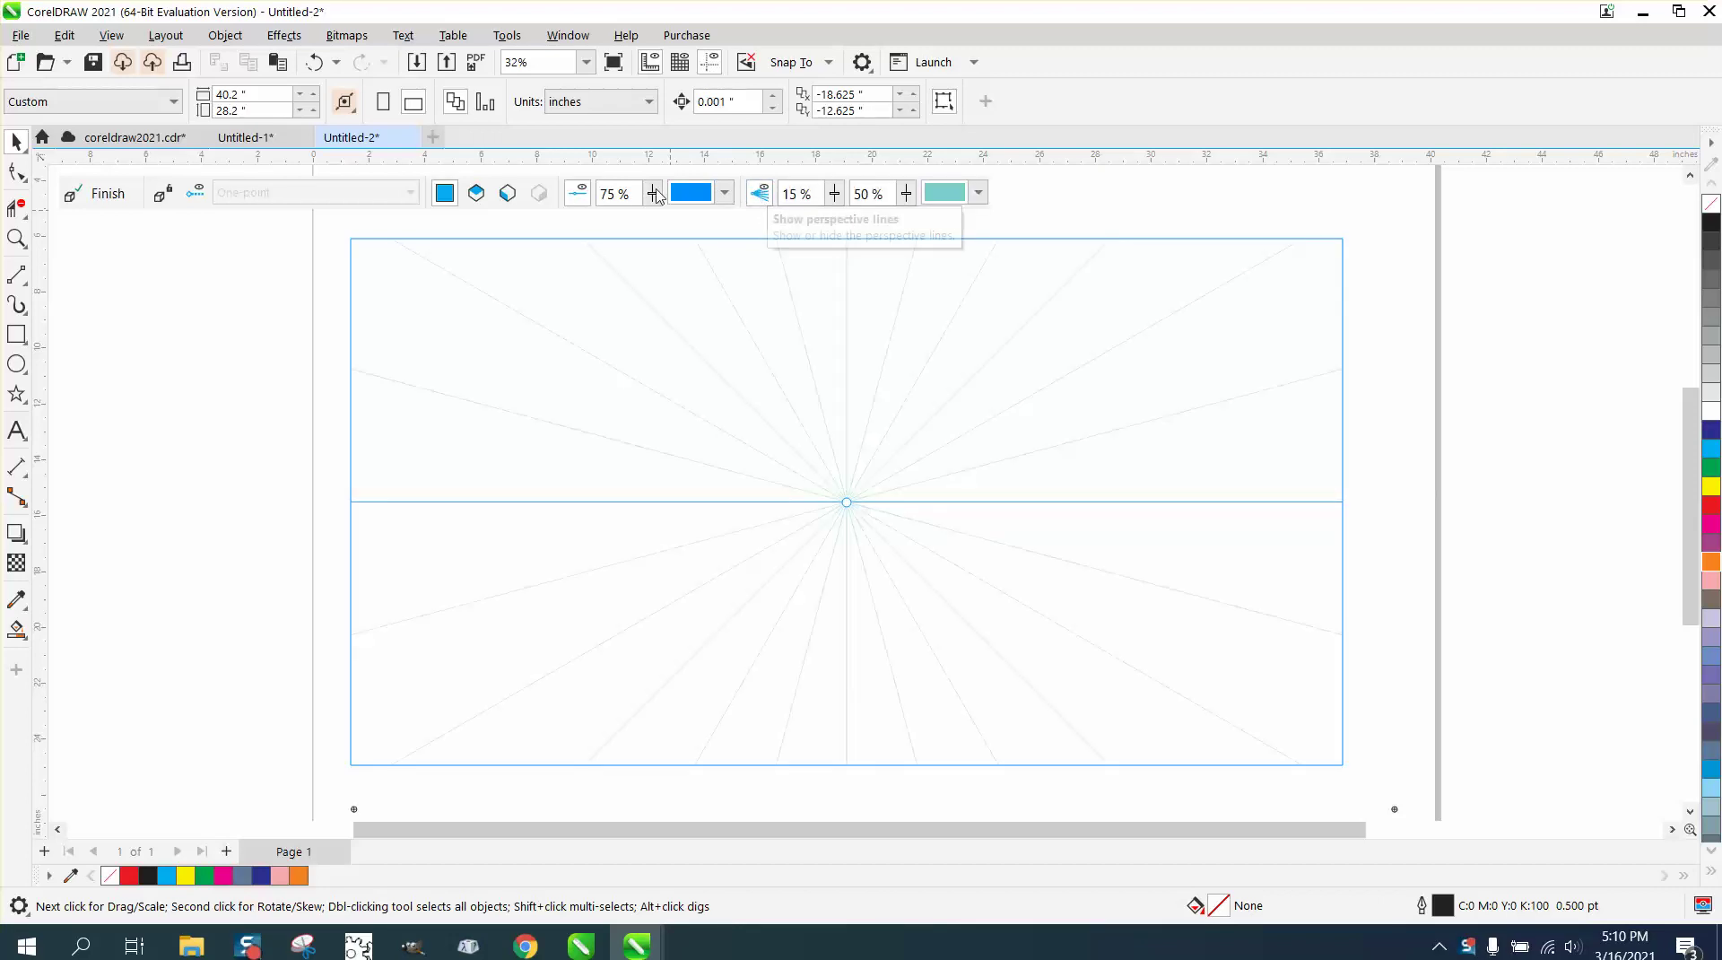
{"action": "left_click", "coordinate": [579, 195]}
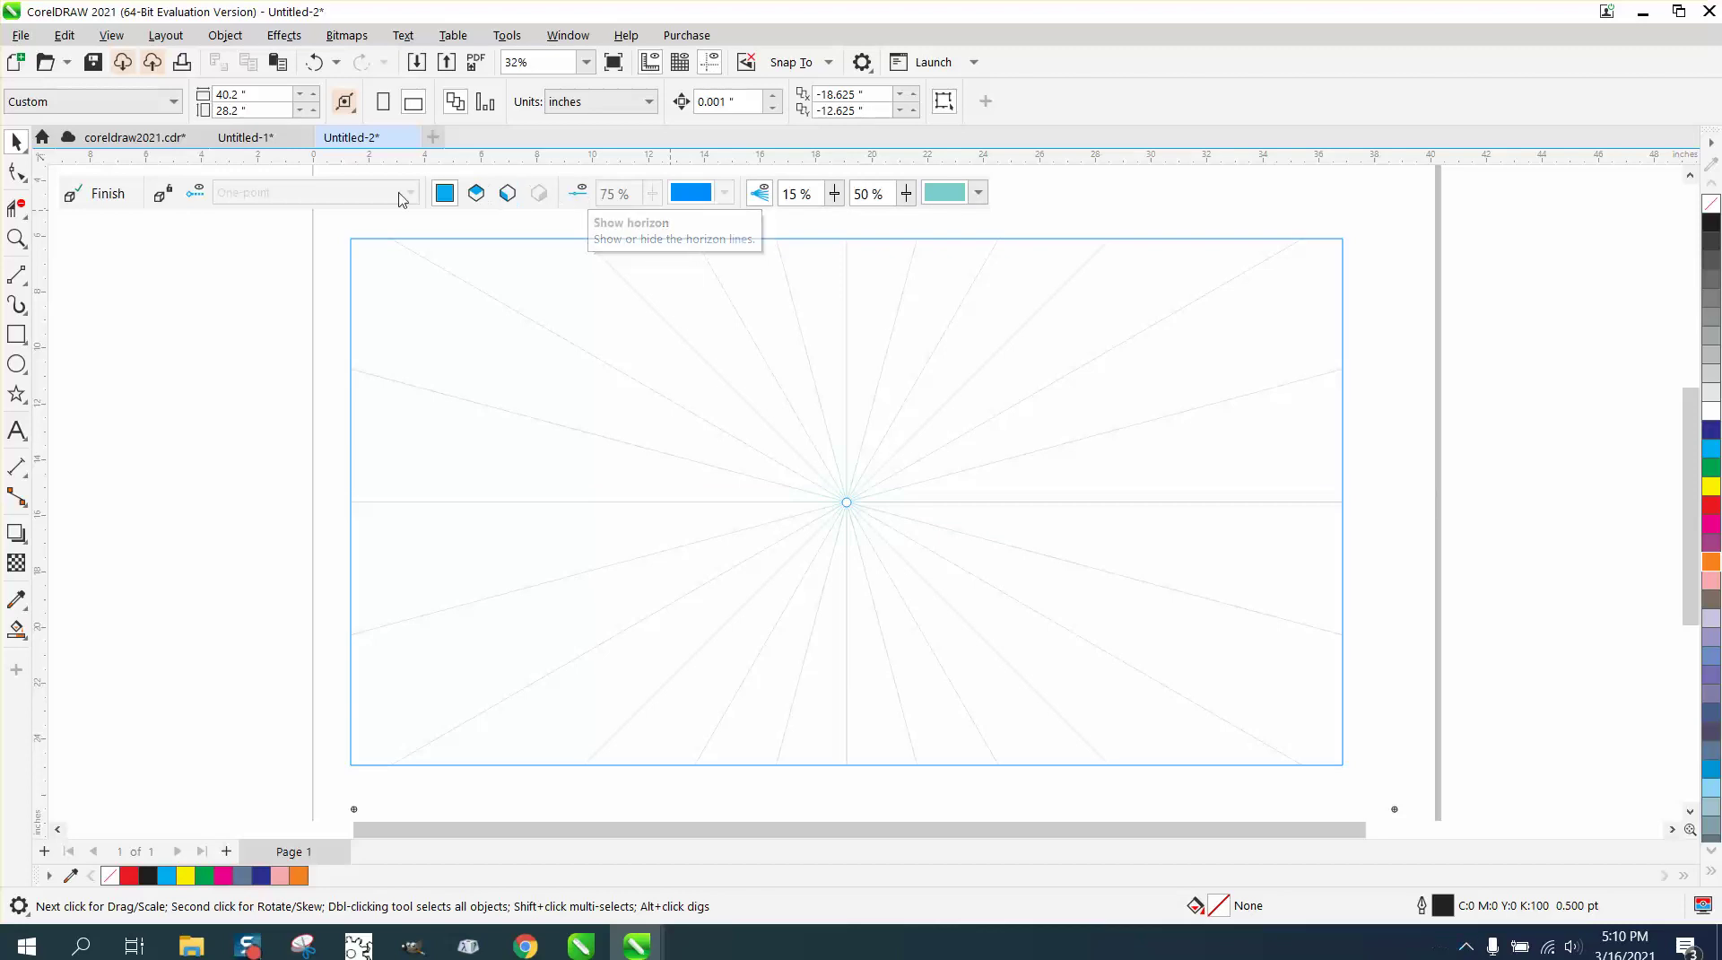
{"action": "left_click", "coordinate": [194, 192]}
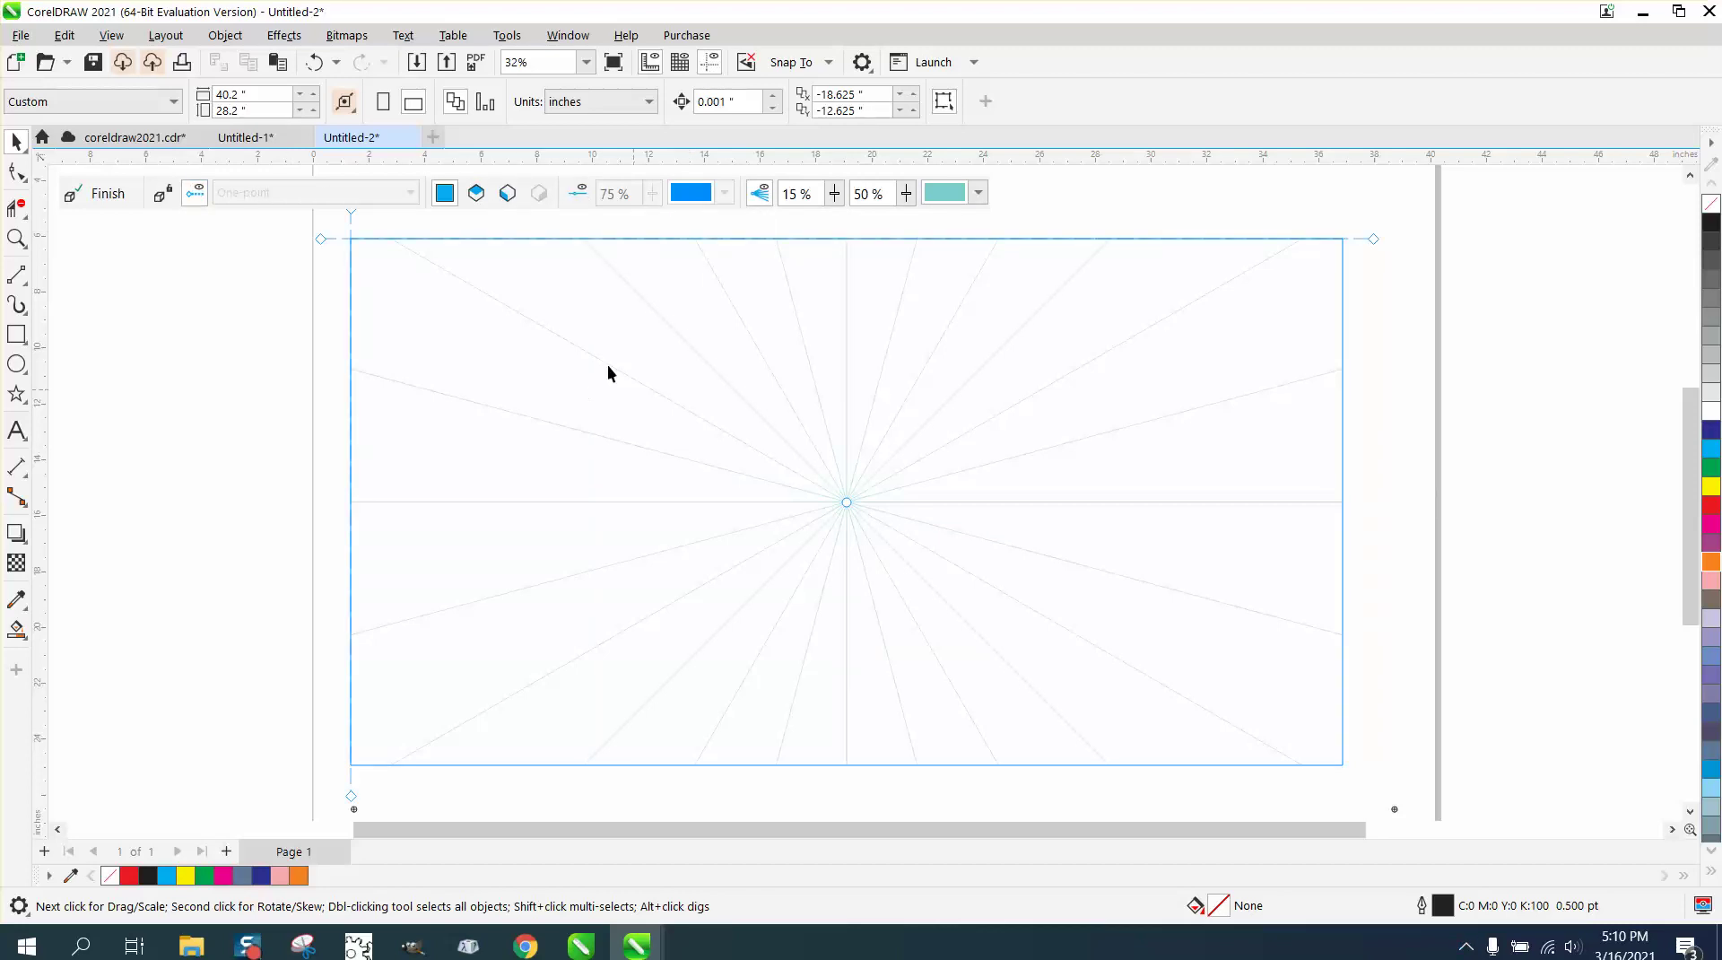
{"action": "left_click", "coordinate": [476, 195]}
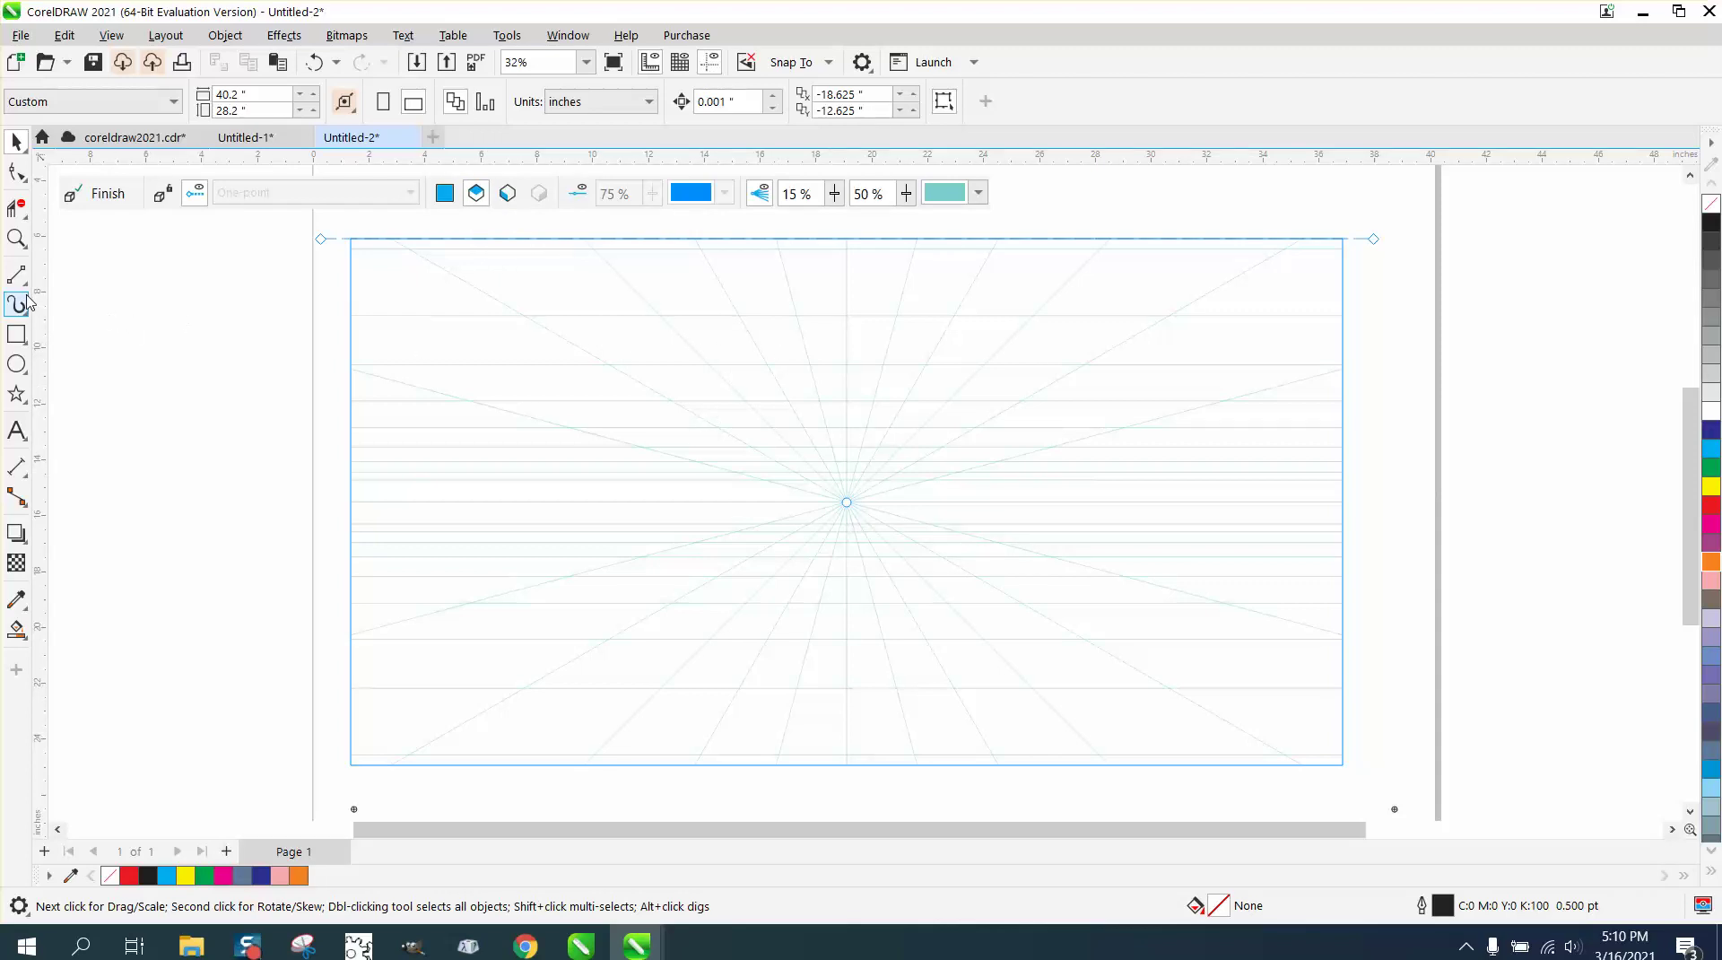
Step: Zoom into the grid and draw the first three stacked perspective stripe rectangles
{"action": "left_click", "coordinate": [16, 239]}
{"action": "left_click_drag", "start_coordinate": [1026, 626], "coordinate": [1039, 612]}
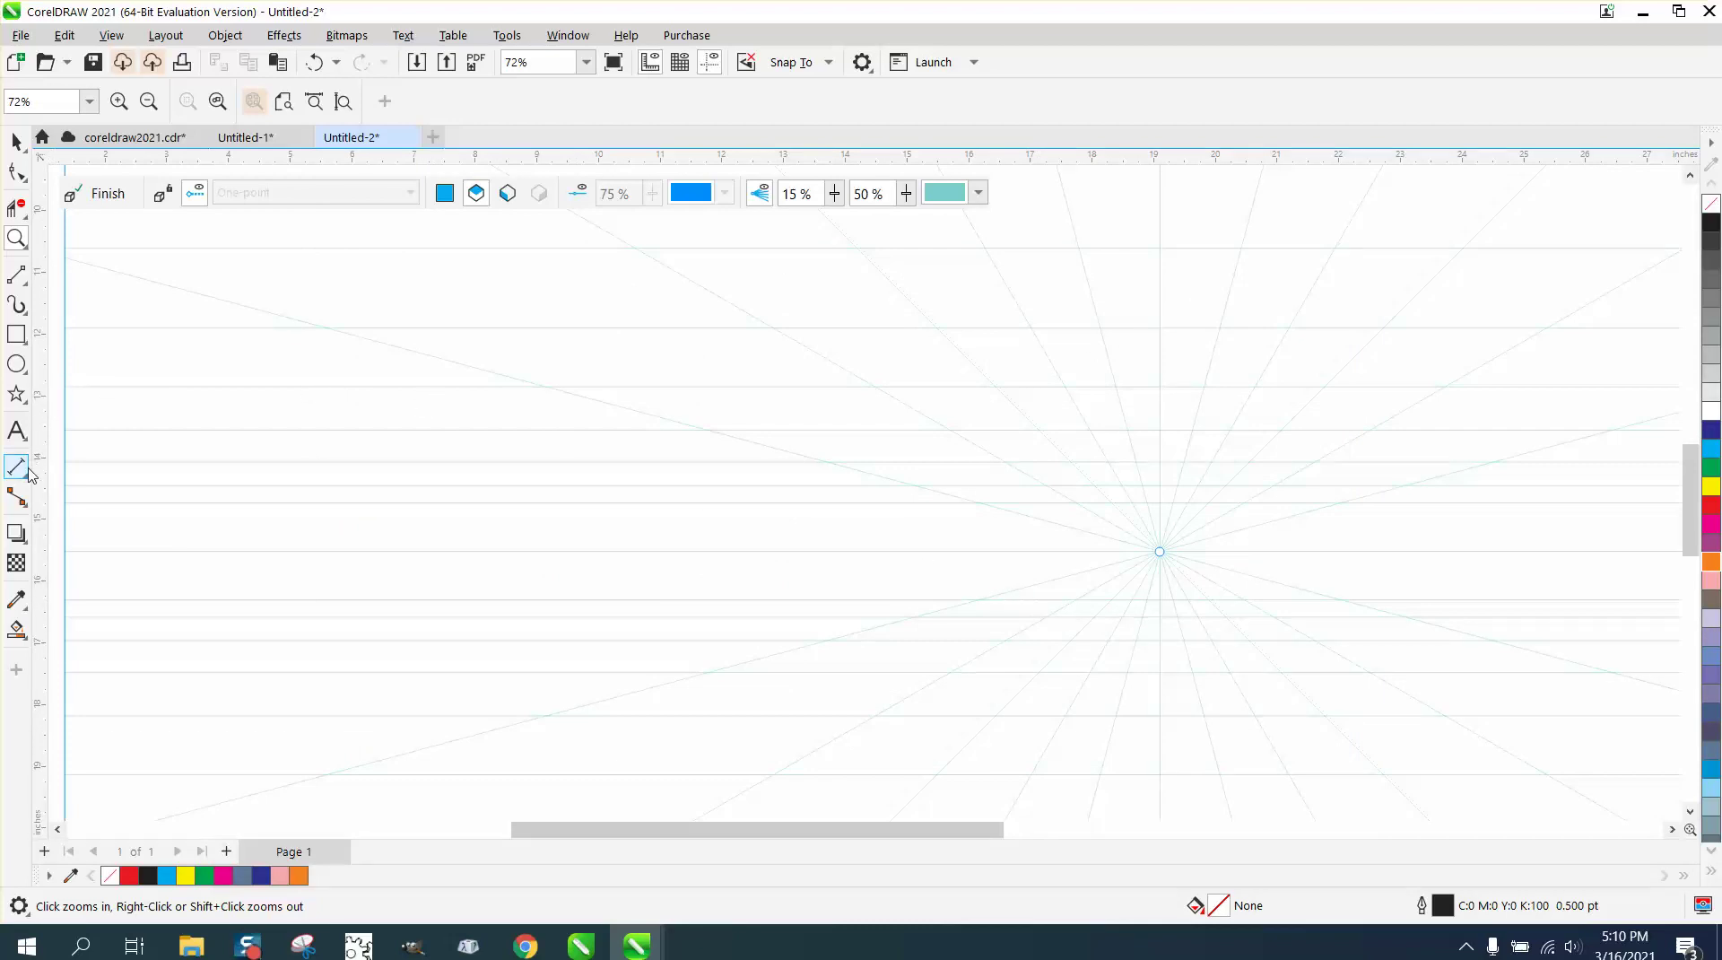
{"action": "left_click", "coordinate": [27, 350]}
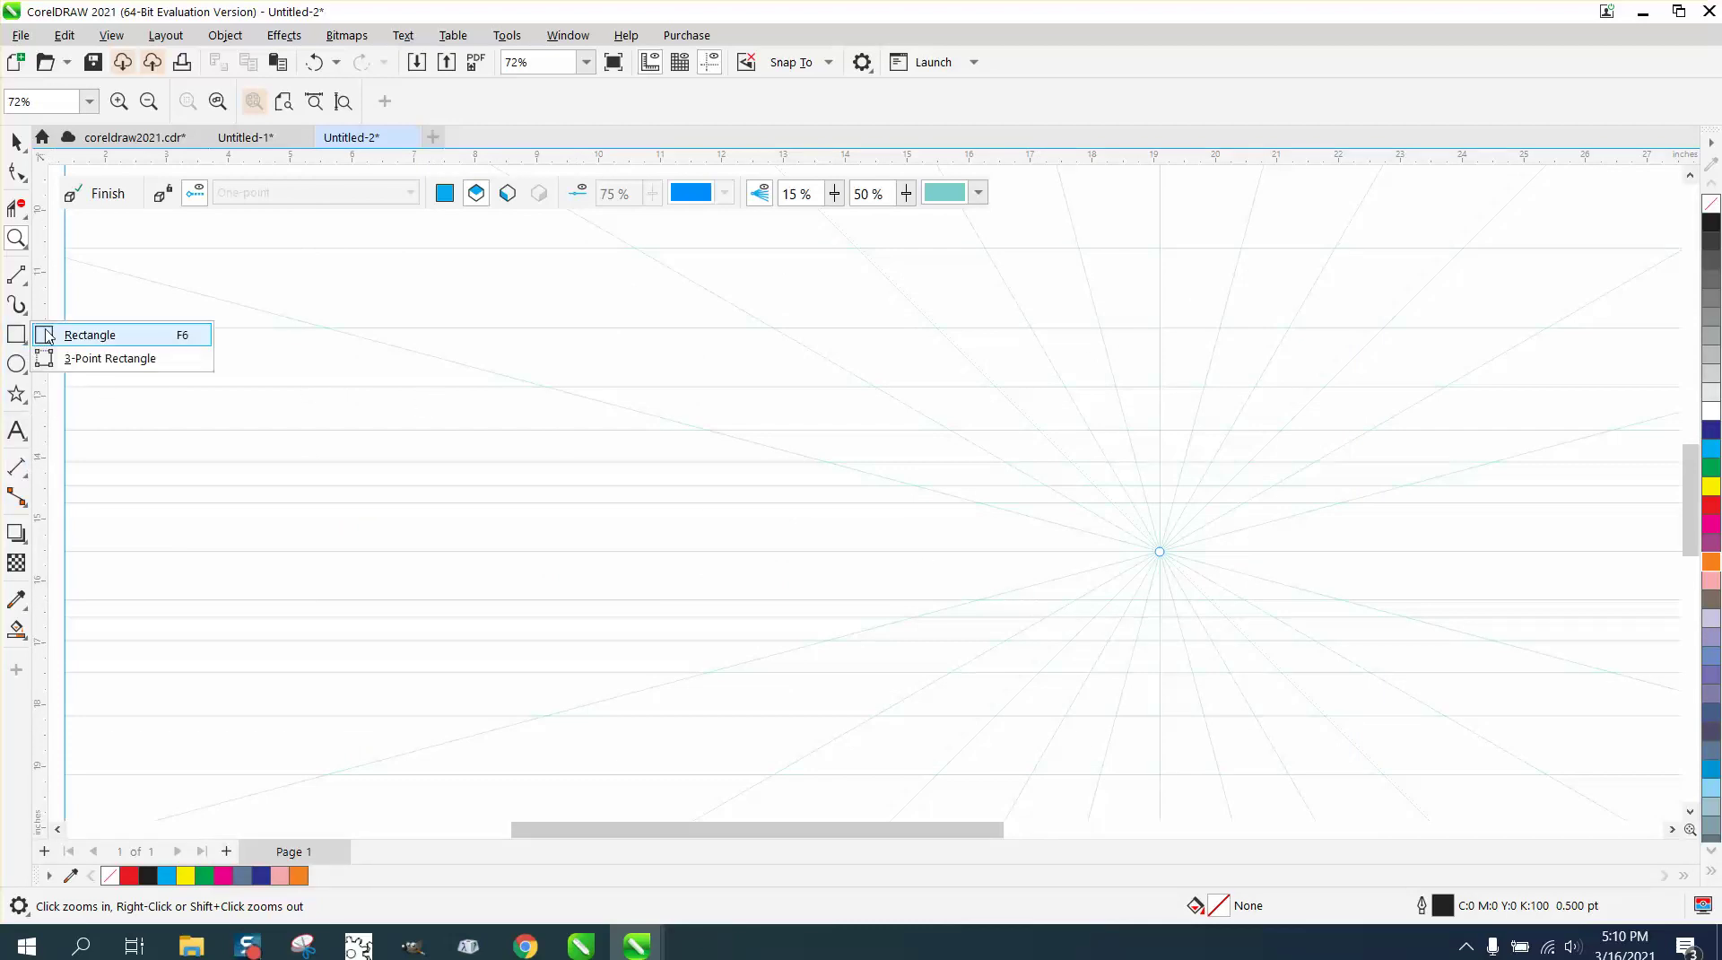
{"action": "left_click", "coordinate": [85, 333]}
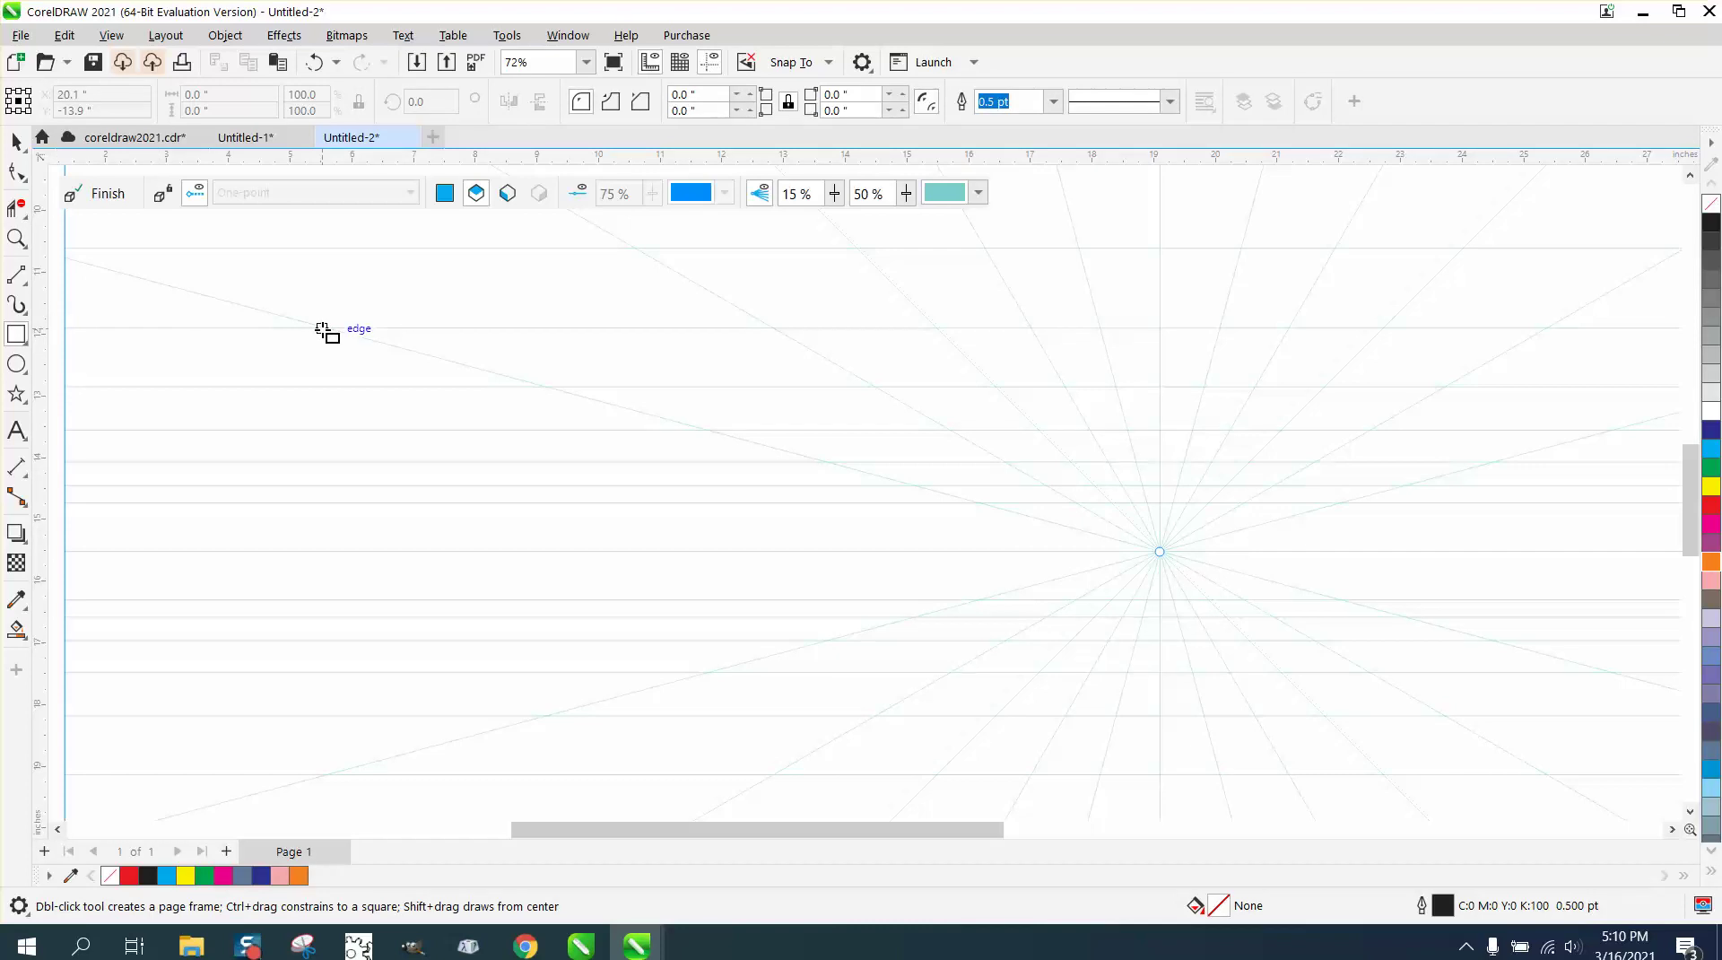
{"action": "left_click_drag", "start_coordinate": [326, 328], "coordinate": [875, 388]}
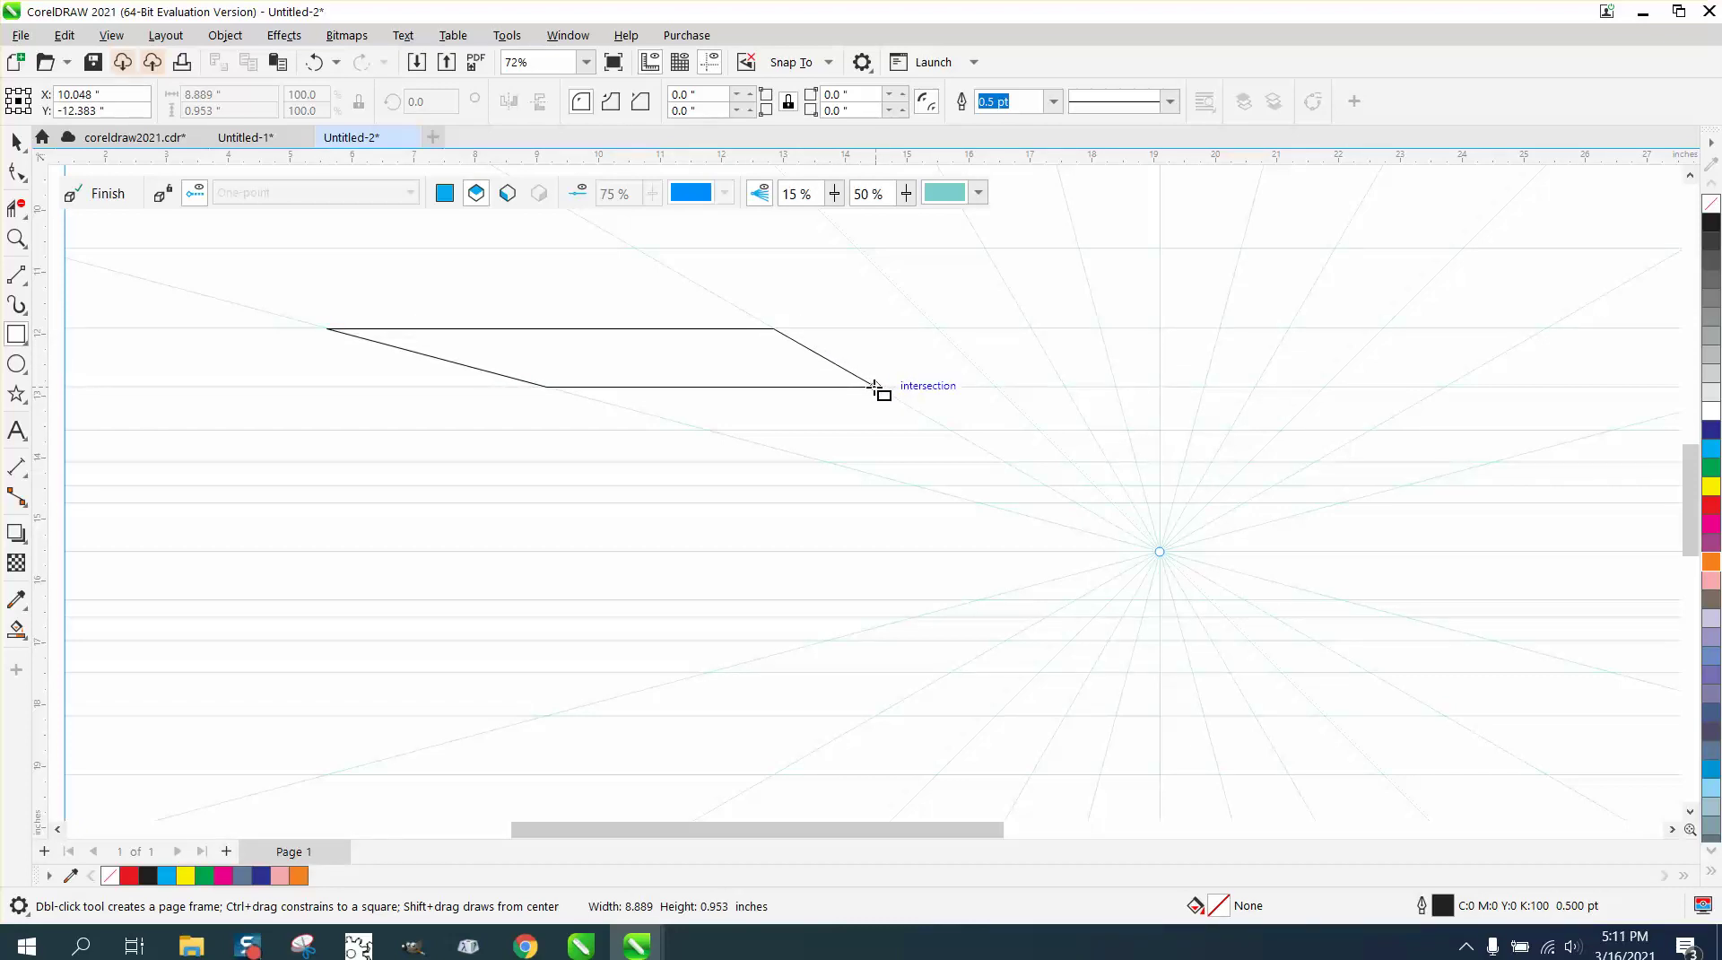
{"action": "left_click_drag", "start_coordinate": [557, 390], "coordinate": [946, 429]}
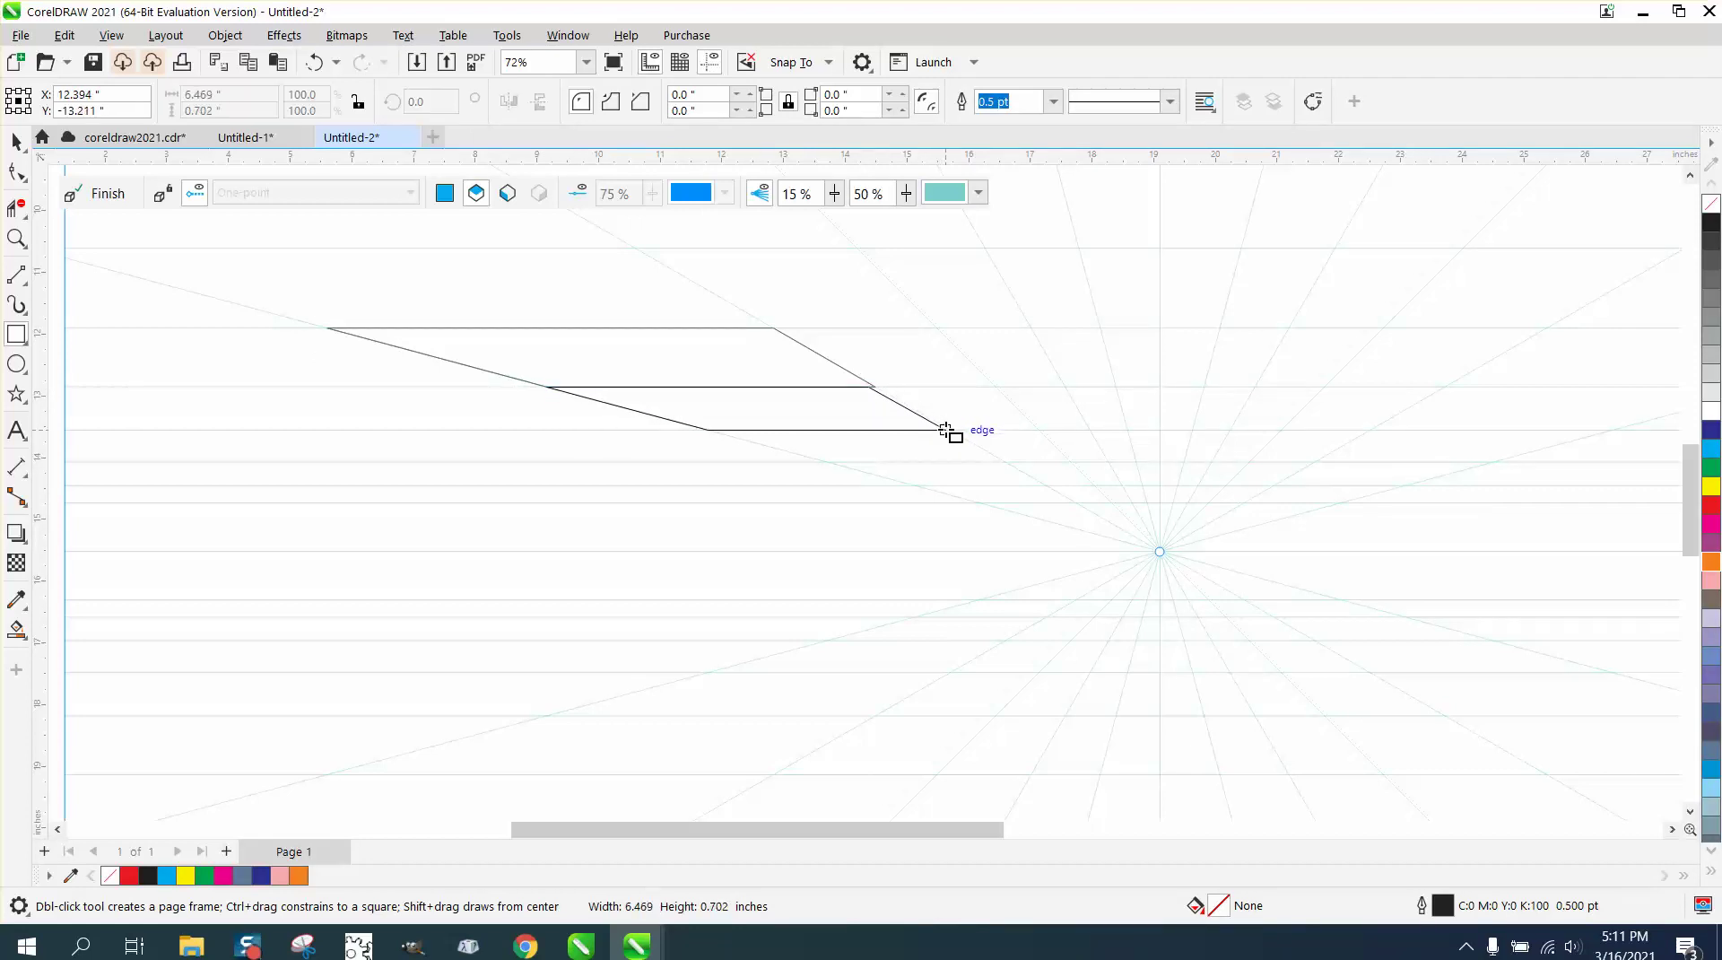
{"action": "left_click_drag", "start_coordinate": [945, 429], "coordinate": [946, 427]}
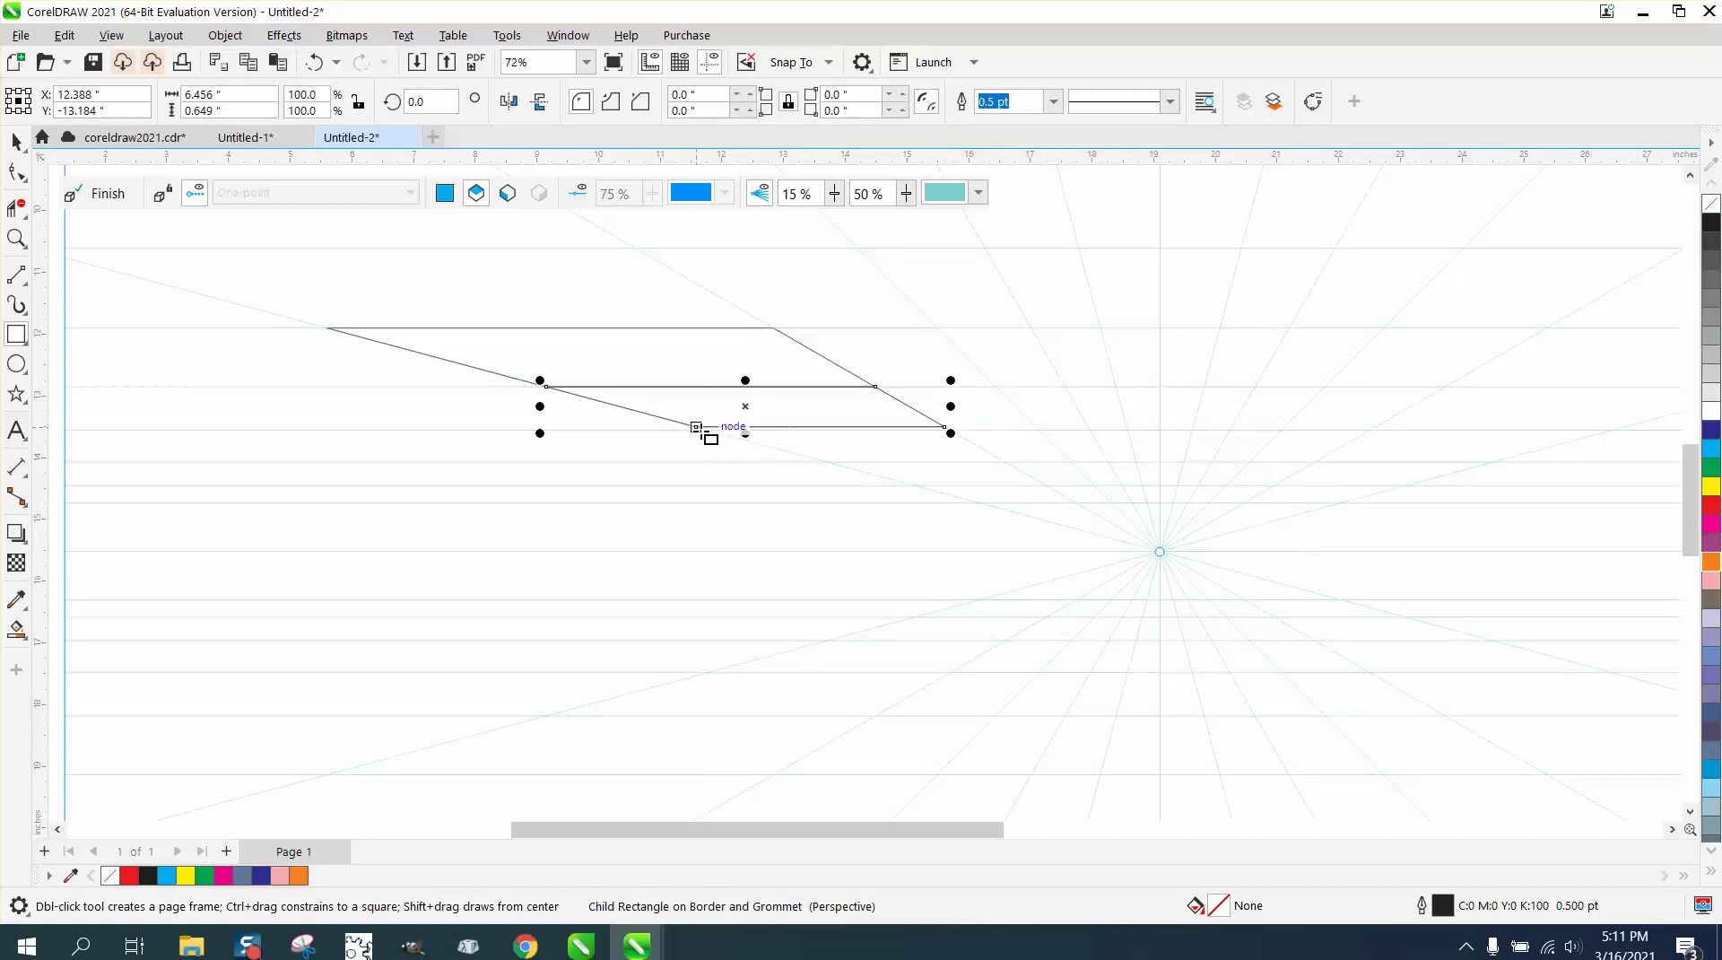
{"action": "left_click_drag", "start_coordinate": [697, 427], "coordinate": [1002, 460]}
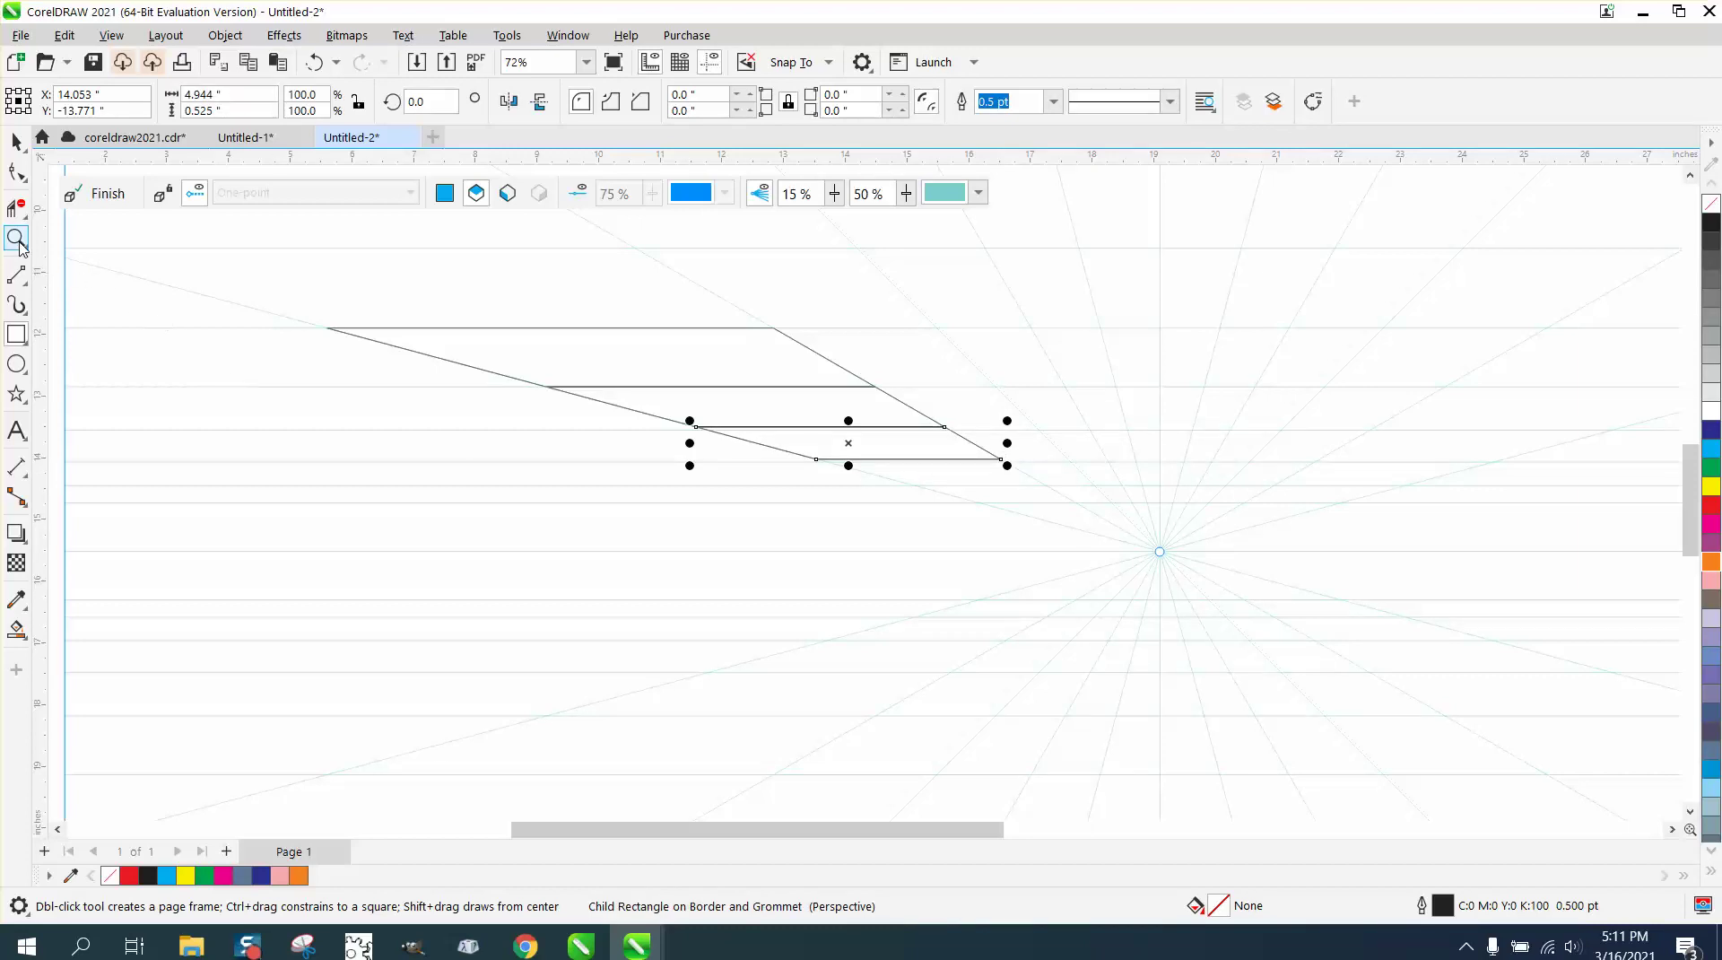
Step: Zoom closer, draw a fourth stripe, and undo the misplaced bottom rectangle
{"action": "left_click", "coordinate": [16, 238]}
{"action": "left_click_drag", "start_coordinate": [489, 321], "coordinate": [1368, 691]}
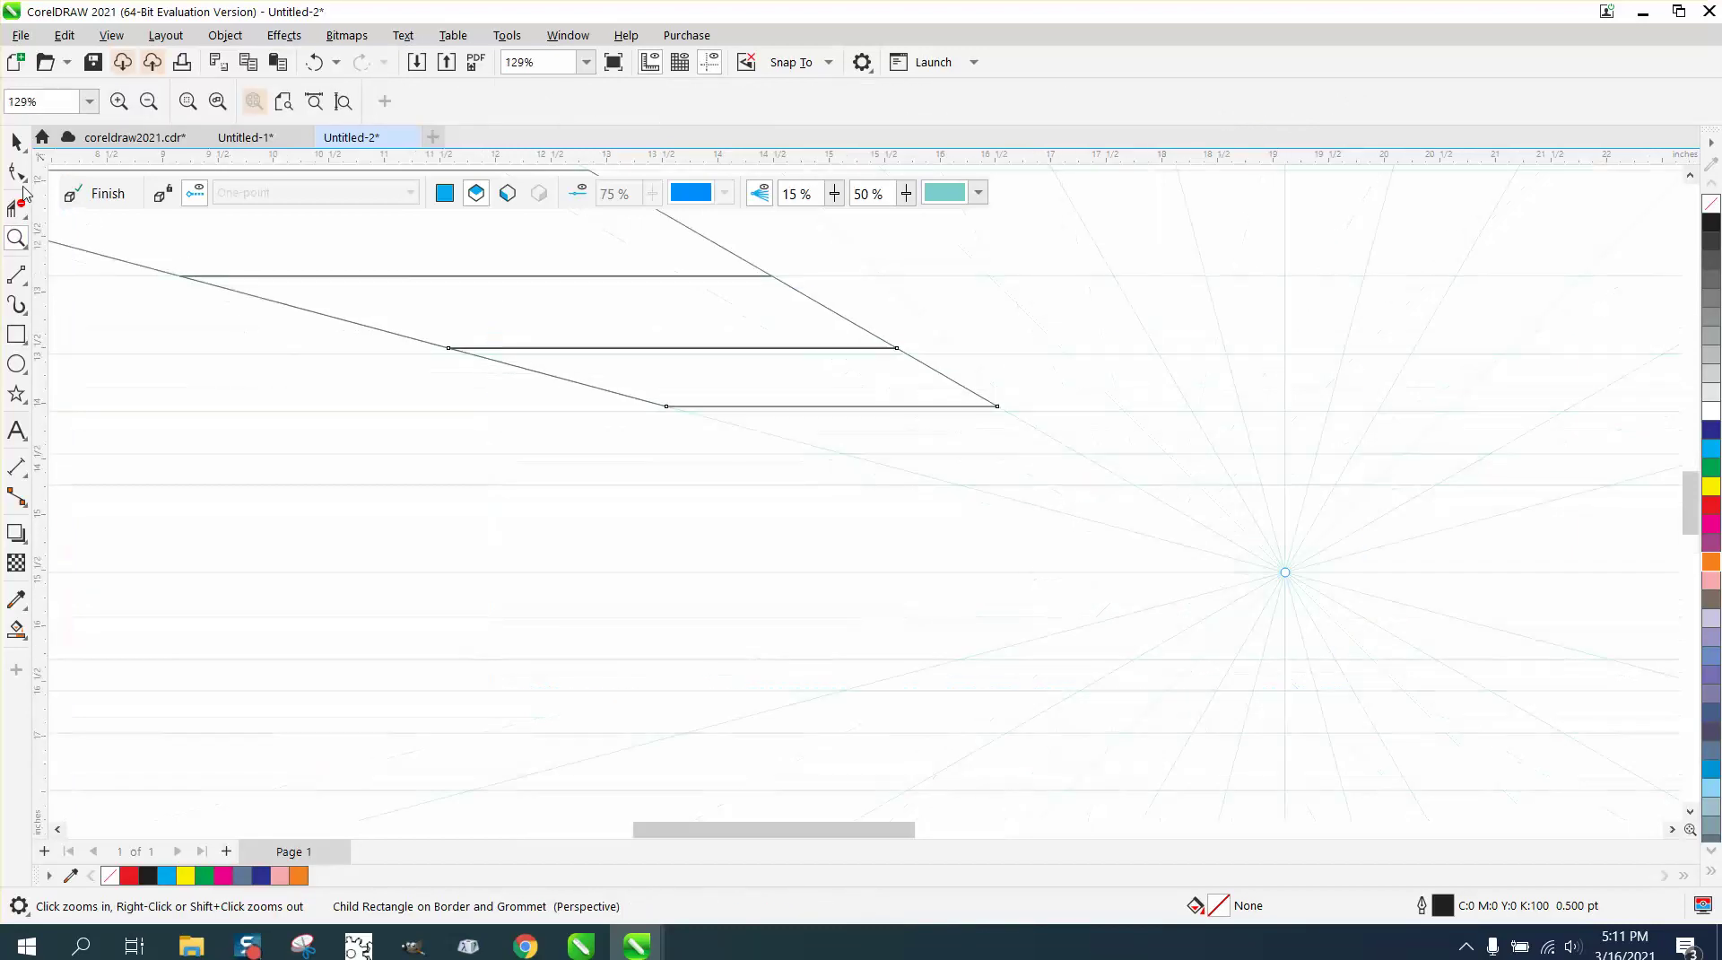
{"action": "left_click", "coordinate": [18, 334]}
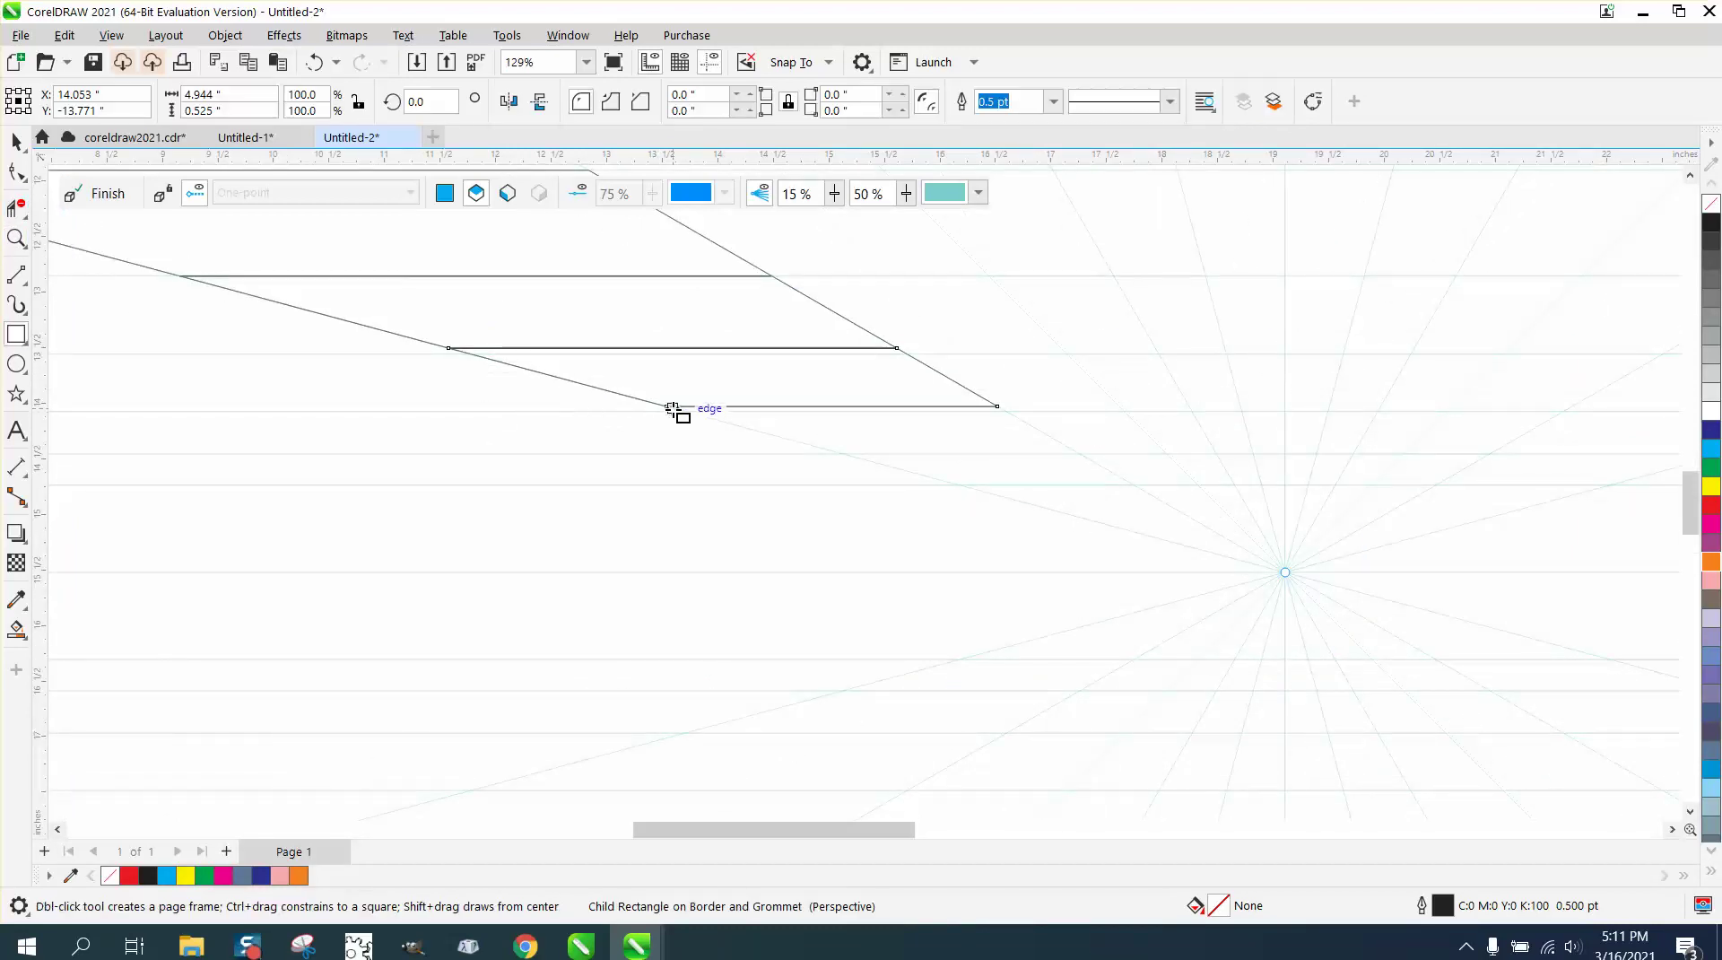
{"action": "left_click_drag", "start_coordinate": [673, 408], "coordinate": [1052, 445]}
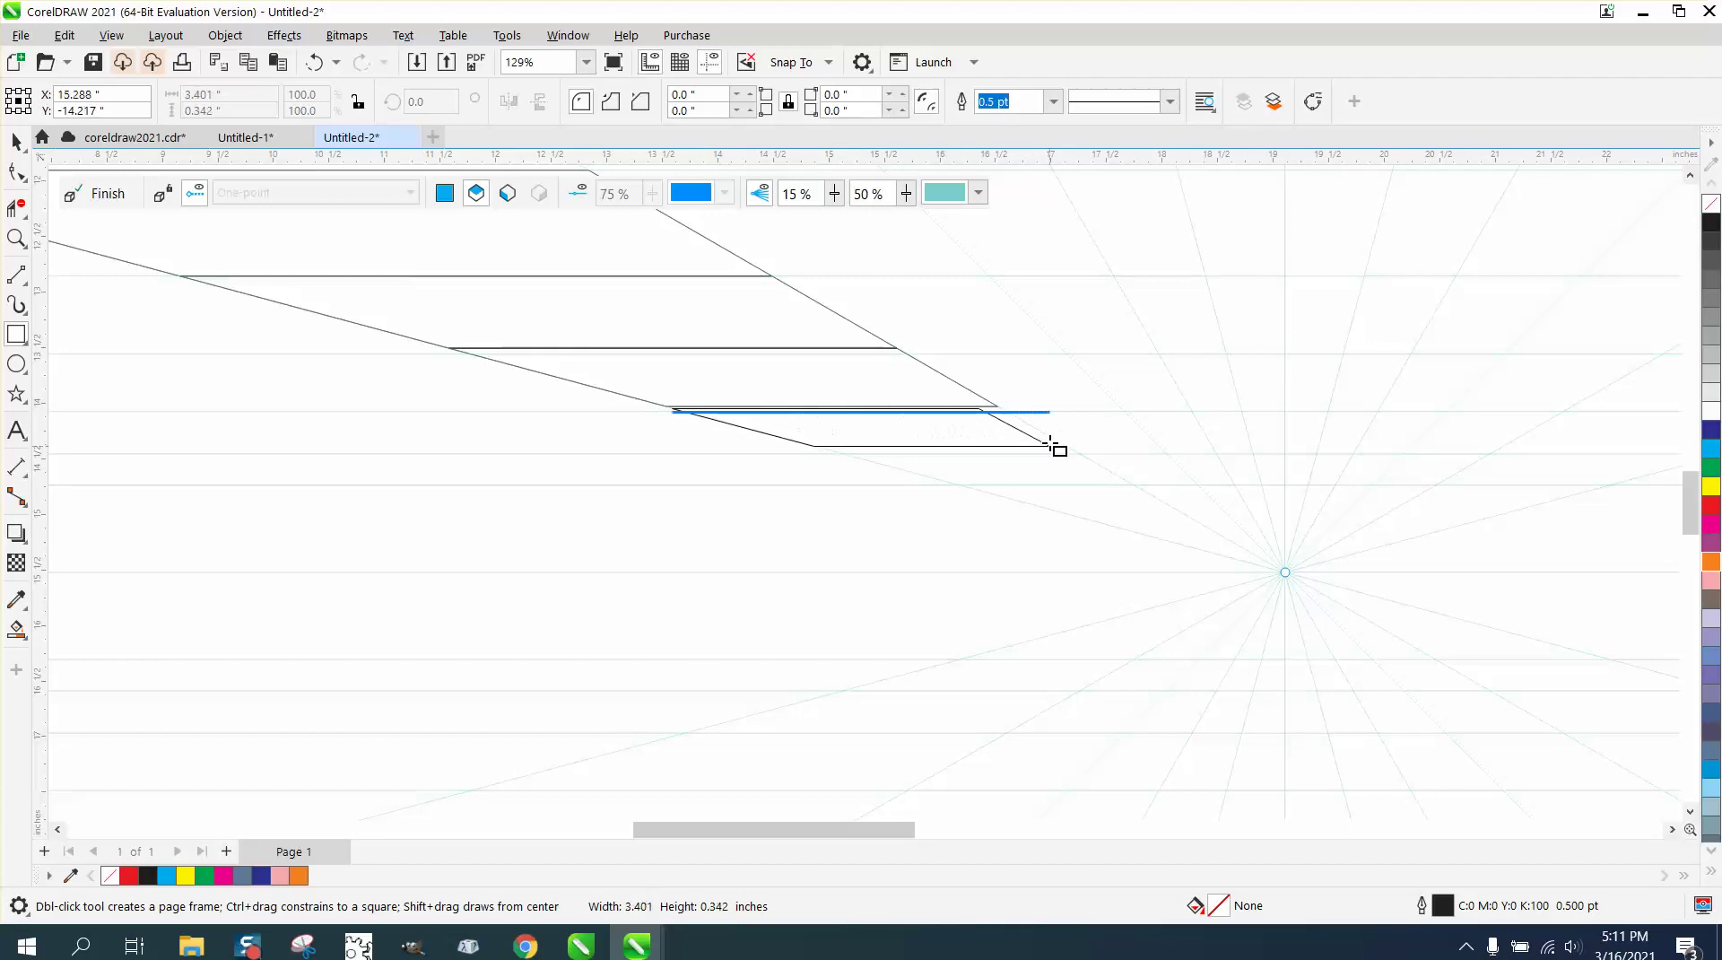
{"action": "left_click_drag", "start_coordinate": [1051, 444], "coordinate": [1056, 476]}
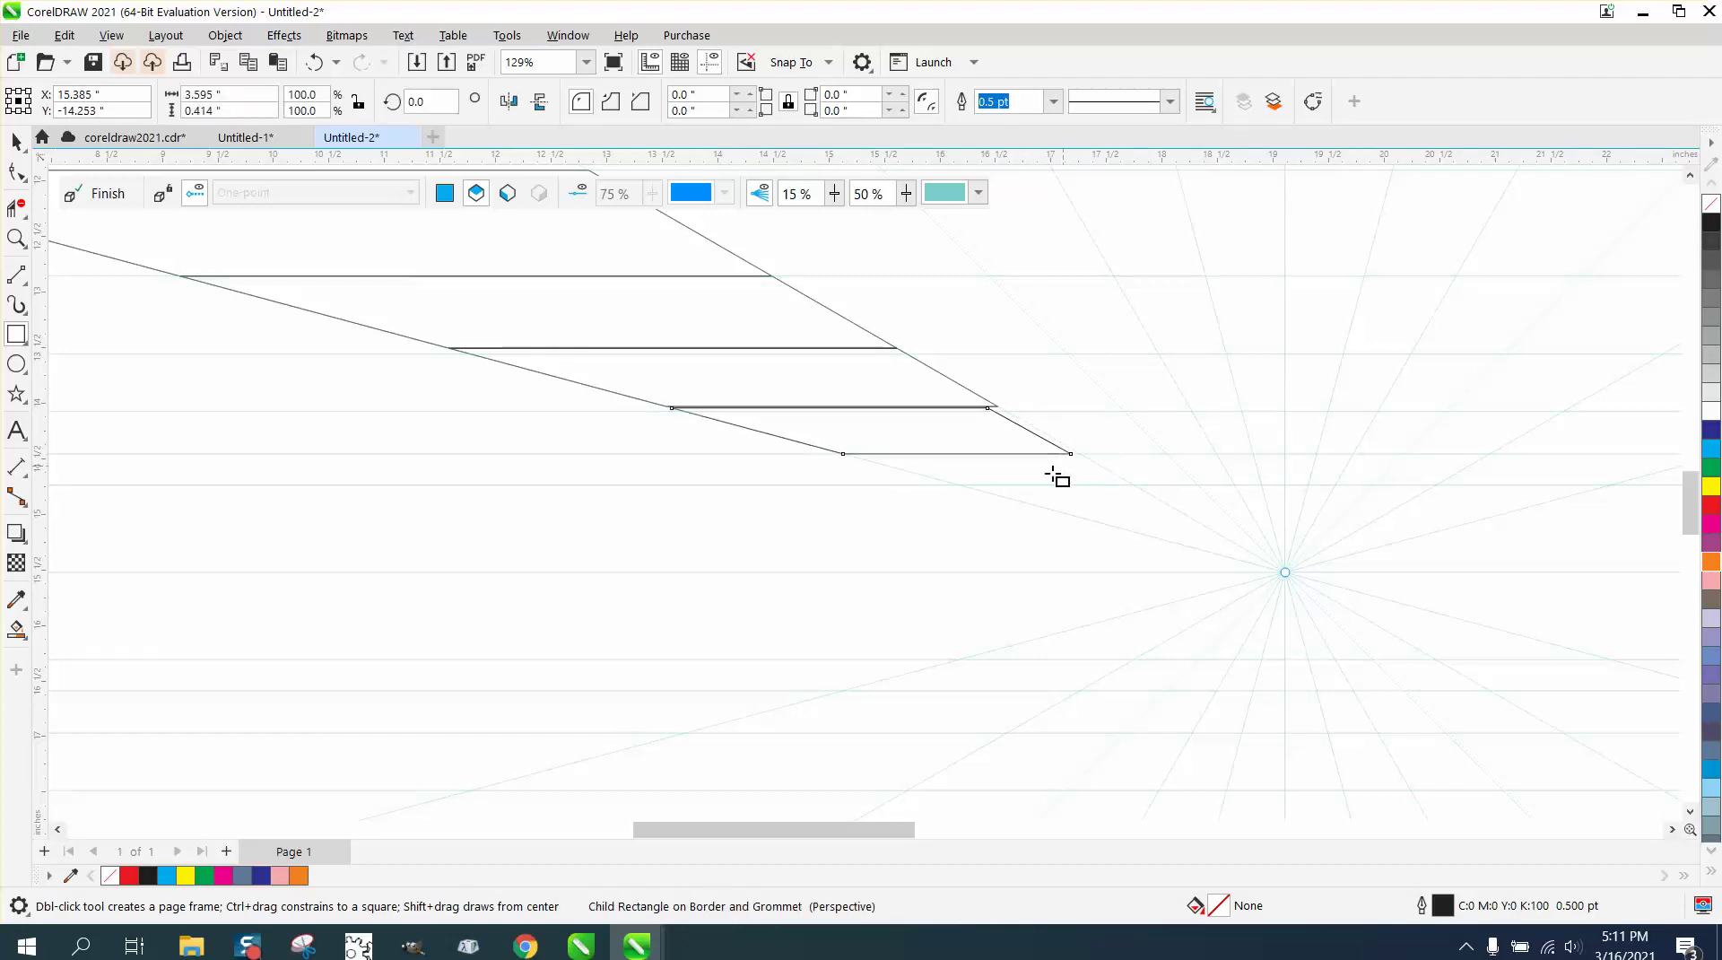
{"action": "left_click_drag", "start_coordinate": [844, 454], "coordinate": [1040, 465]}
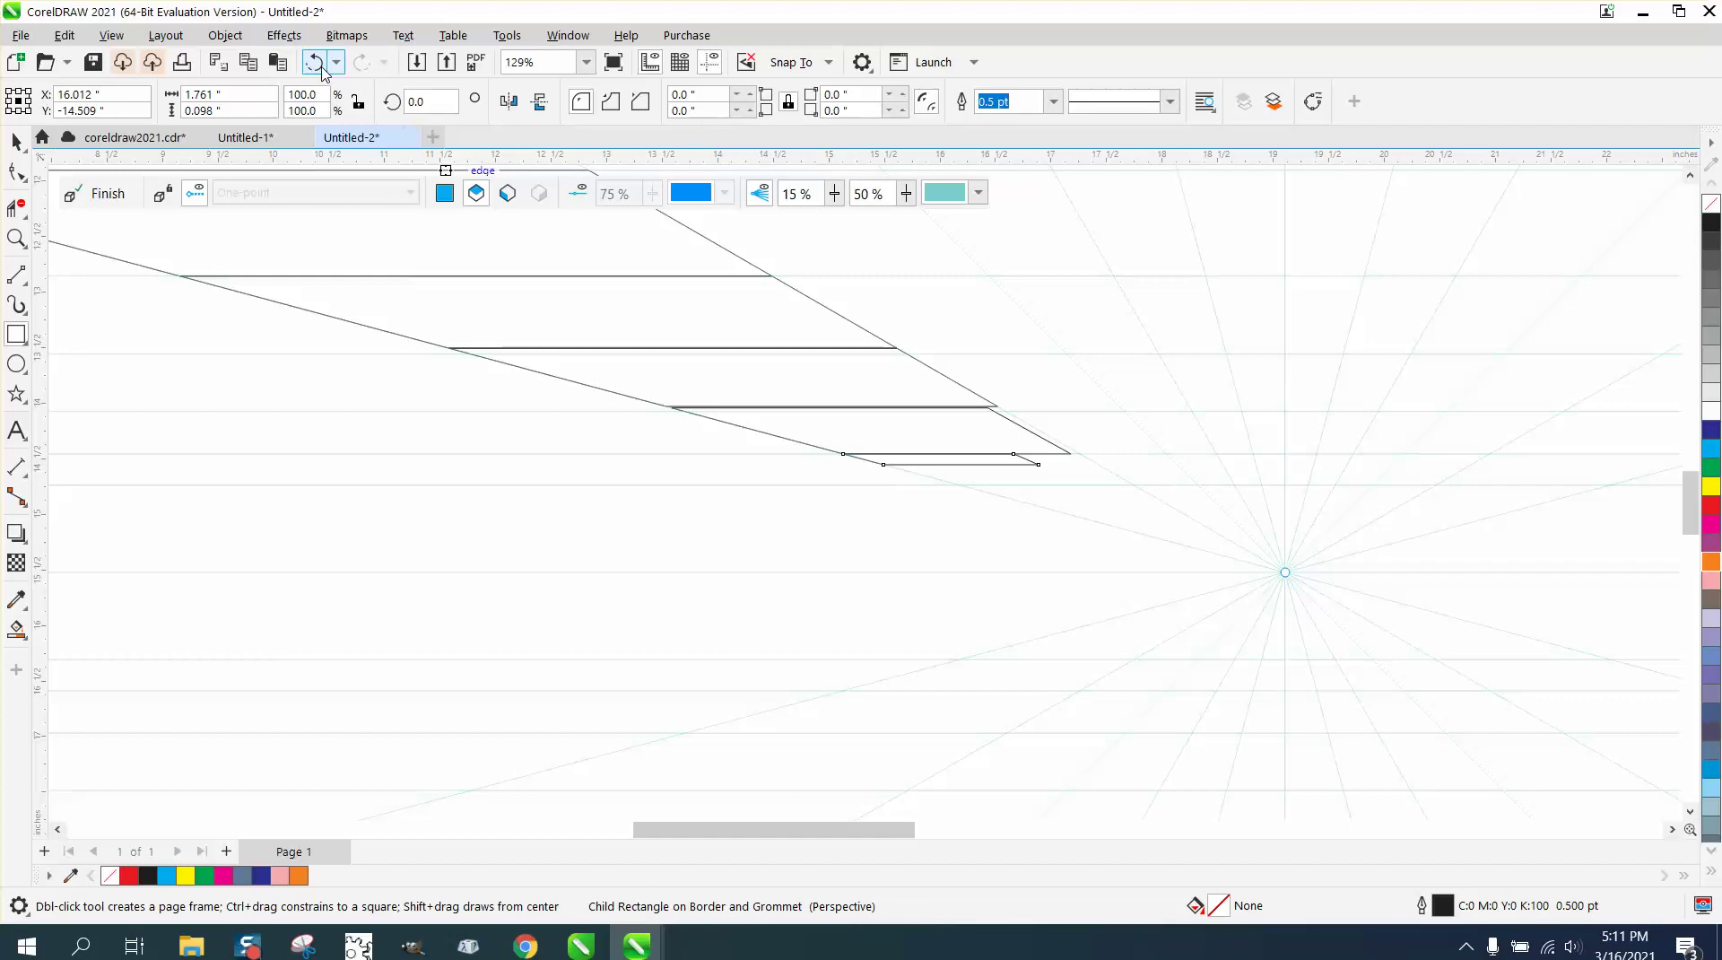
{"action": "left_click", "coordinate": [321, 68]}
{"action": "left_click", "coordinate": [321, 69]}
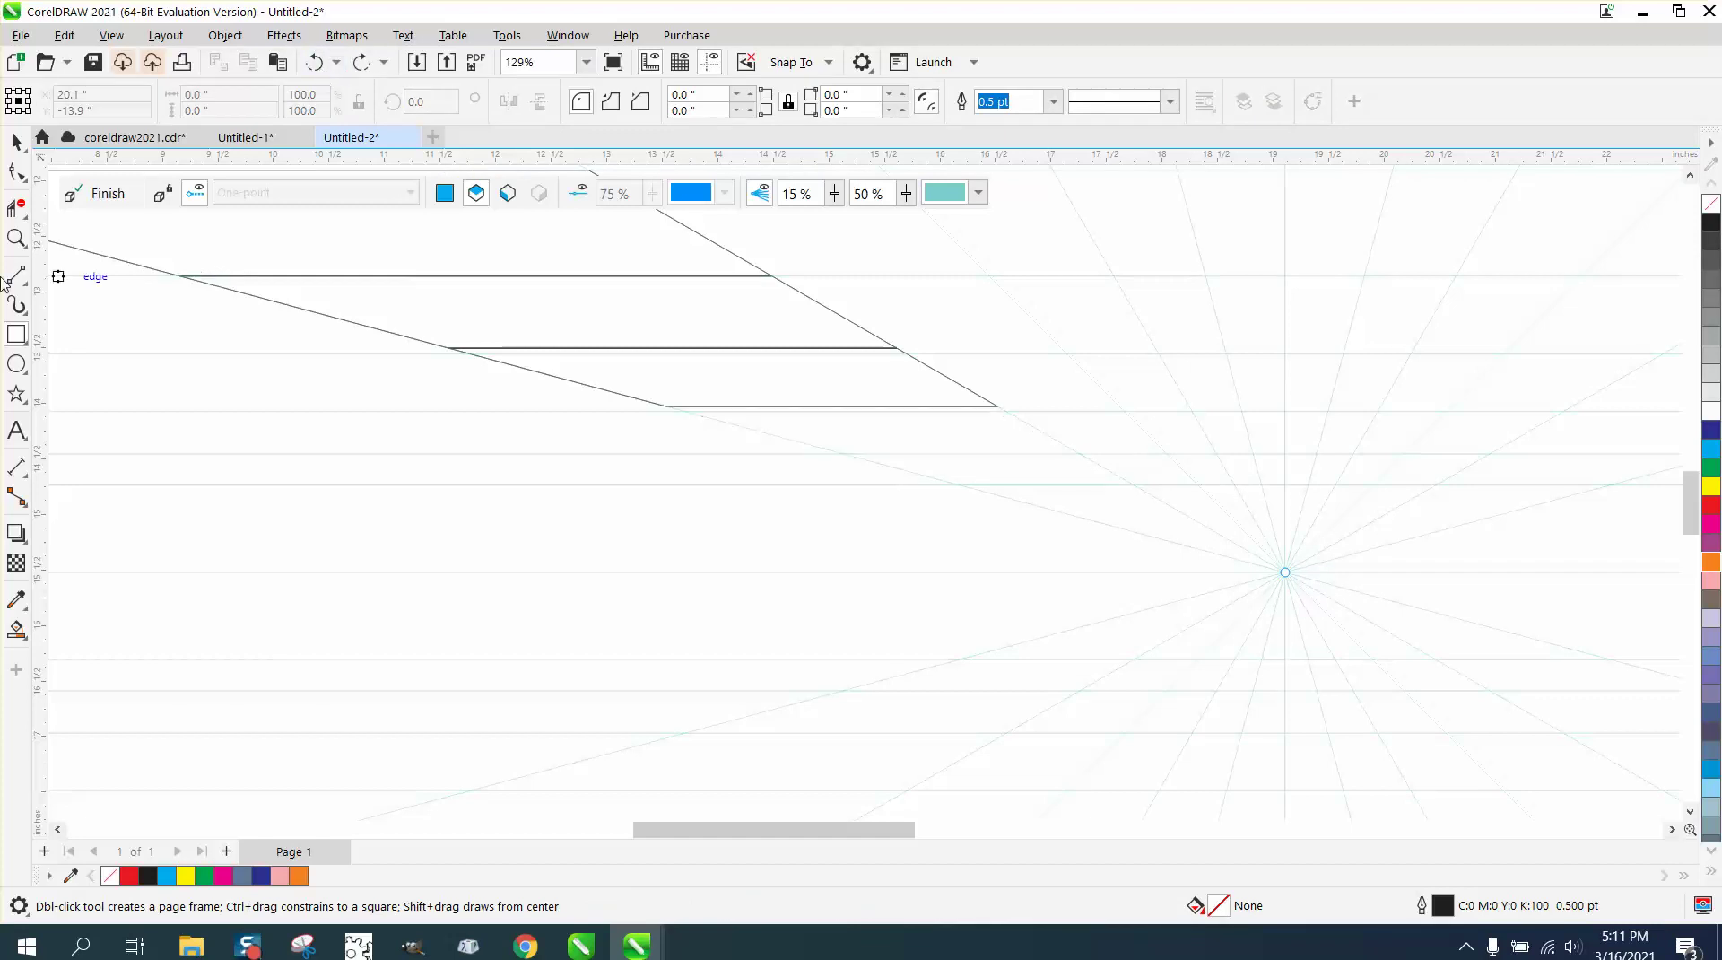
Step: Draw two more perspective rectangles between the lower wedge lines and near the narrow tip
{"action": "left_click", "coordinate": [17, 331]}
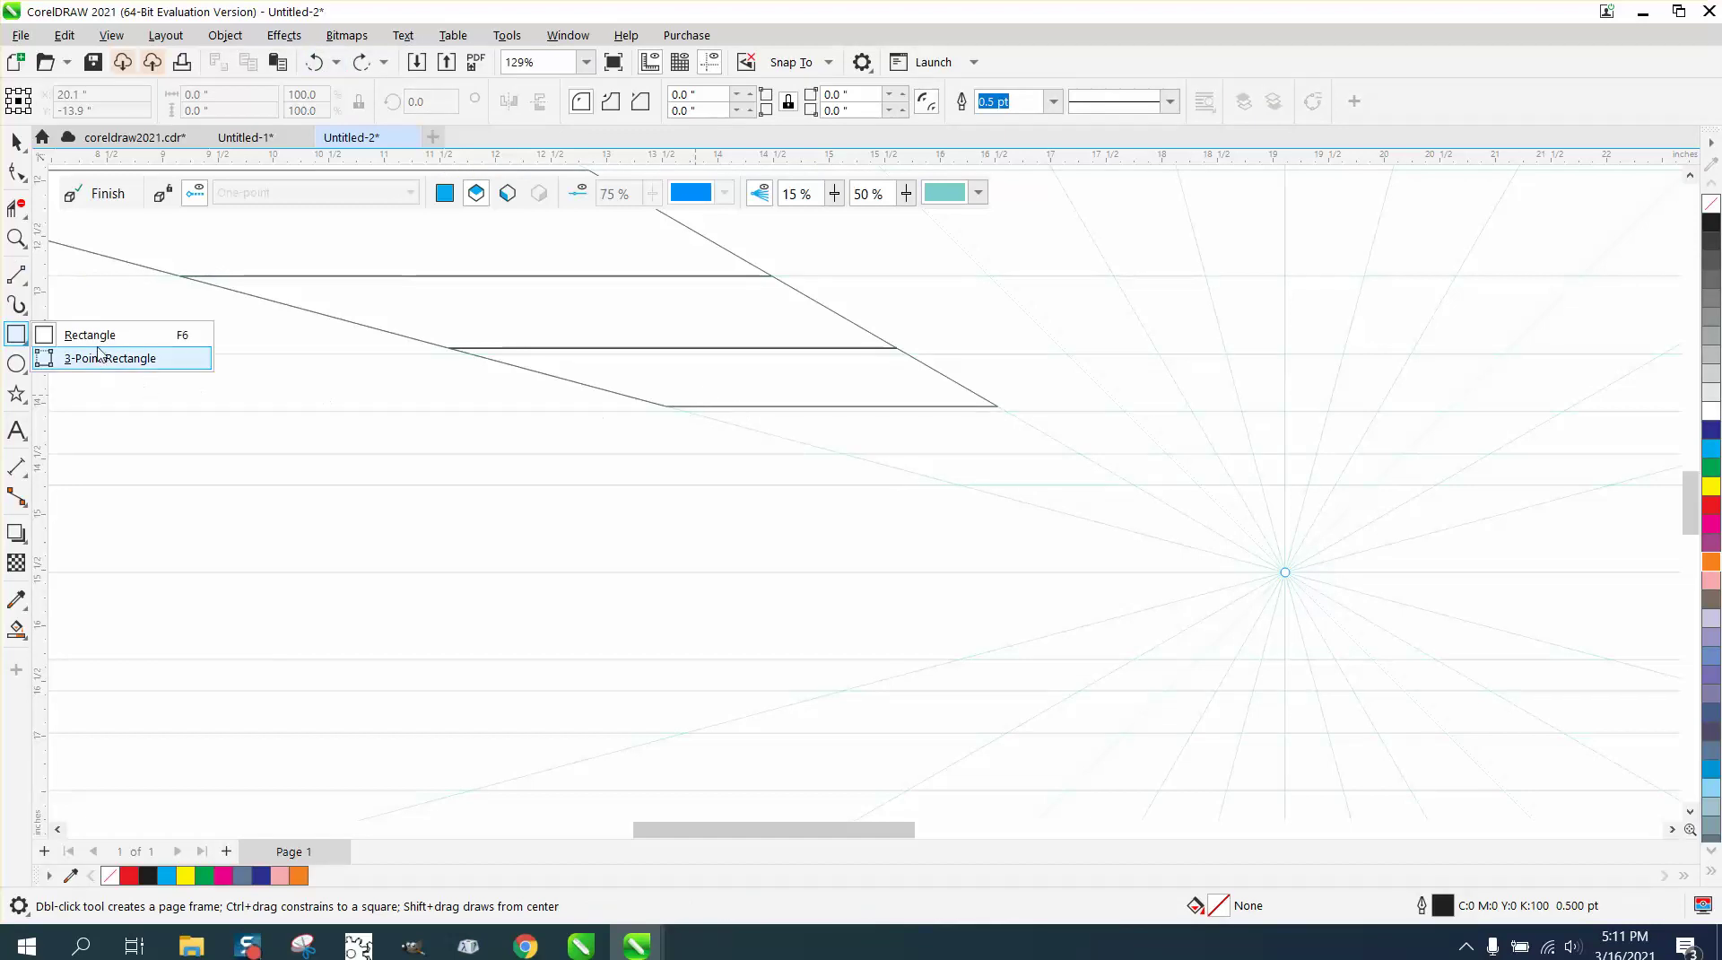
{"action": "left_click", "coordinate": [90, 335]}
{"action": "left_click_drag", "start_coordinate": [675, 411], "coordinate": [1079, 454]}
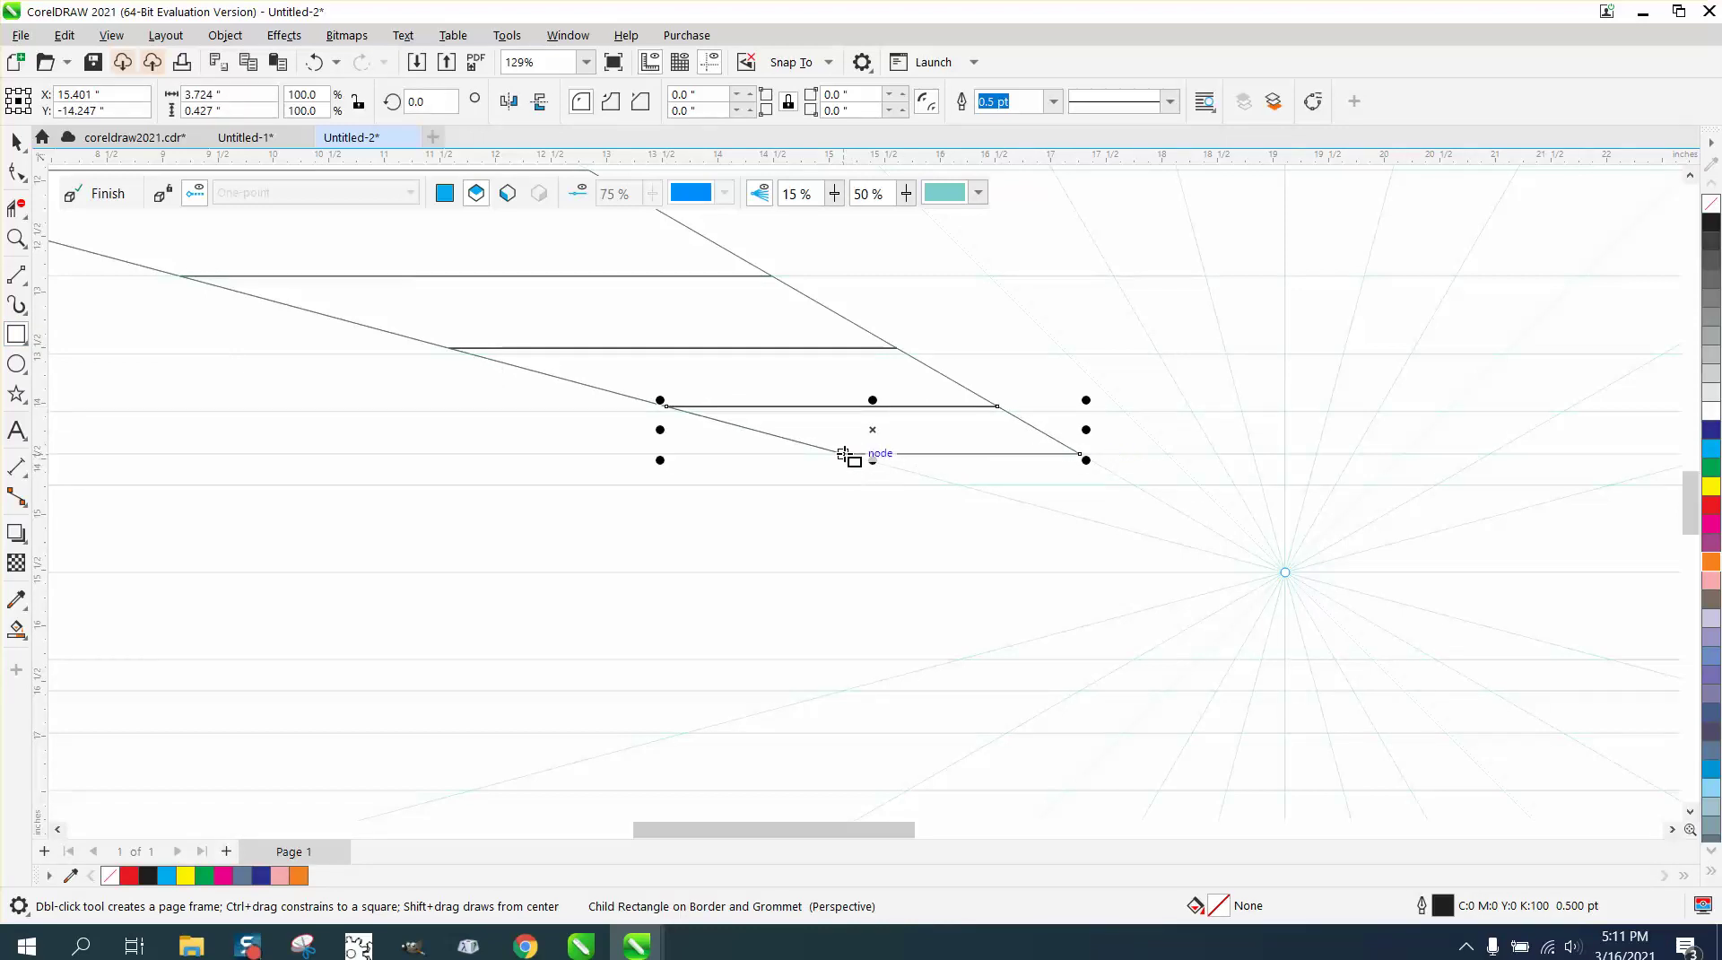
{"action": "left_click_drag", "start_coordinate": [853, 457], "coordinate": [1134, 485]}
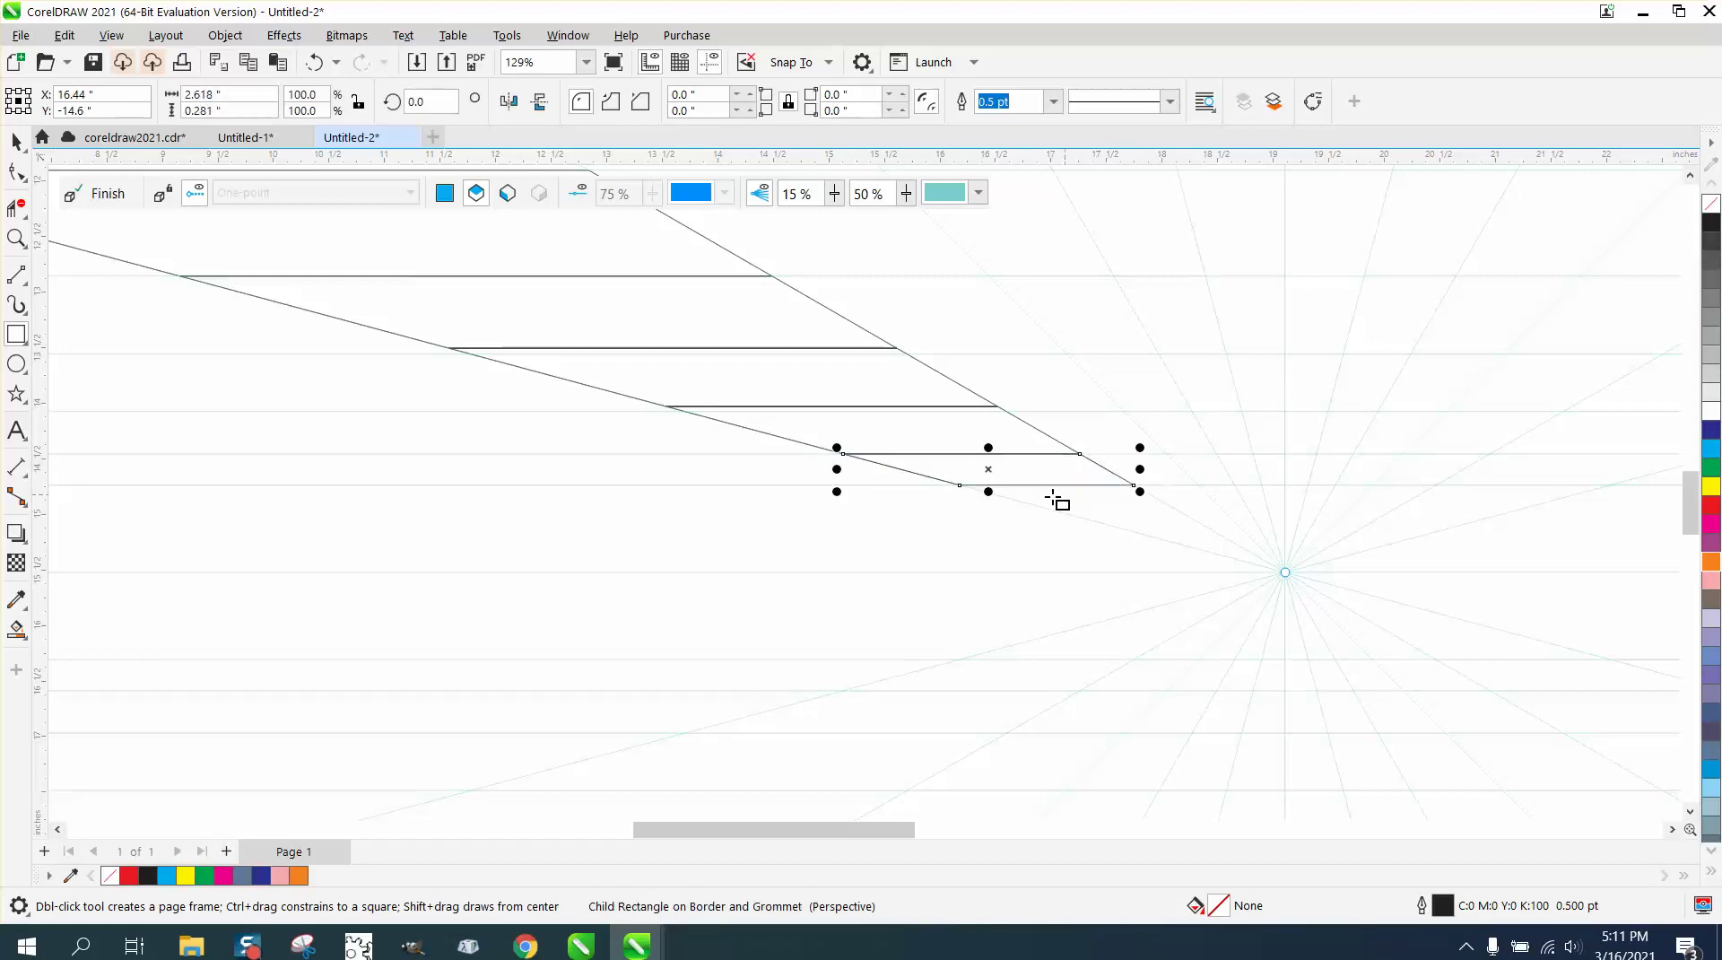
{"action": "scroll", "coordinate": [368, 512], "scroll_direction": "down", "scroll_amount": 1}
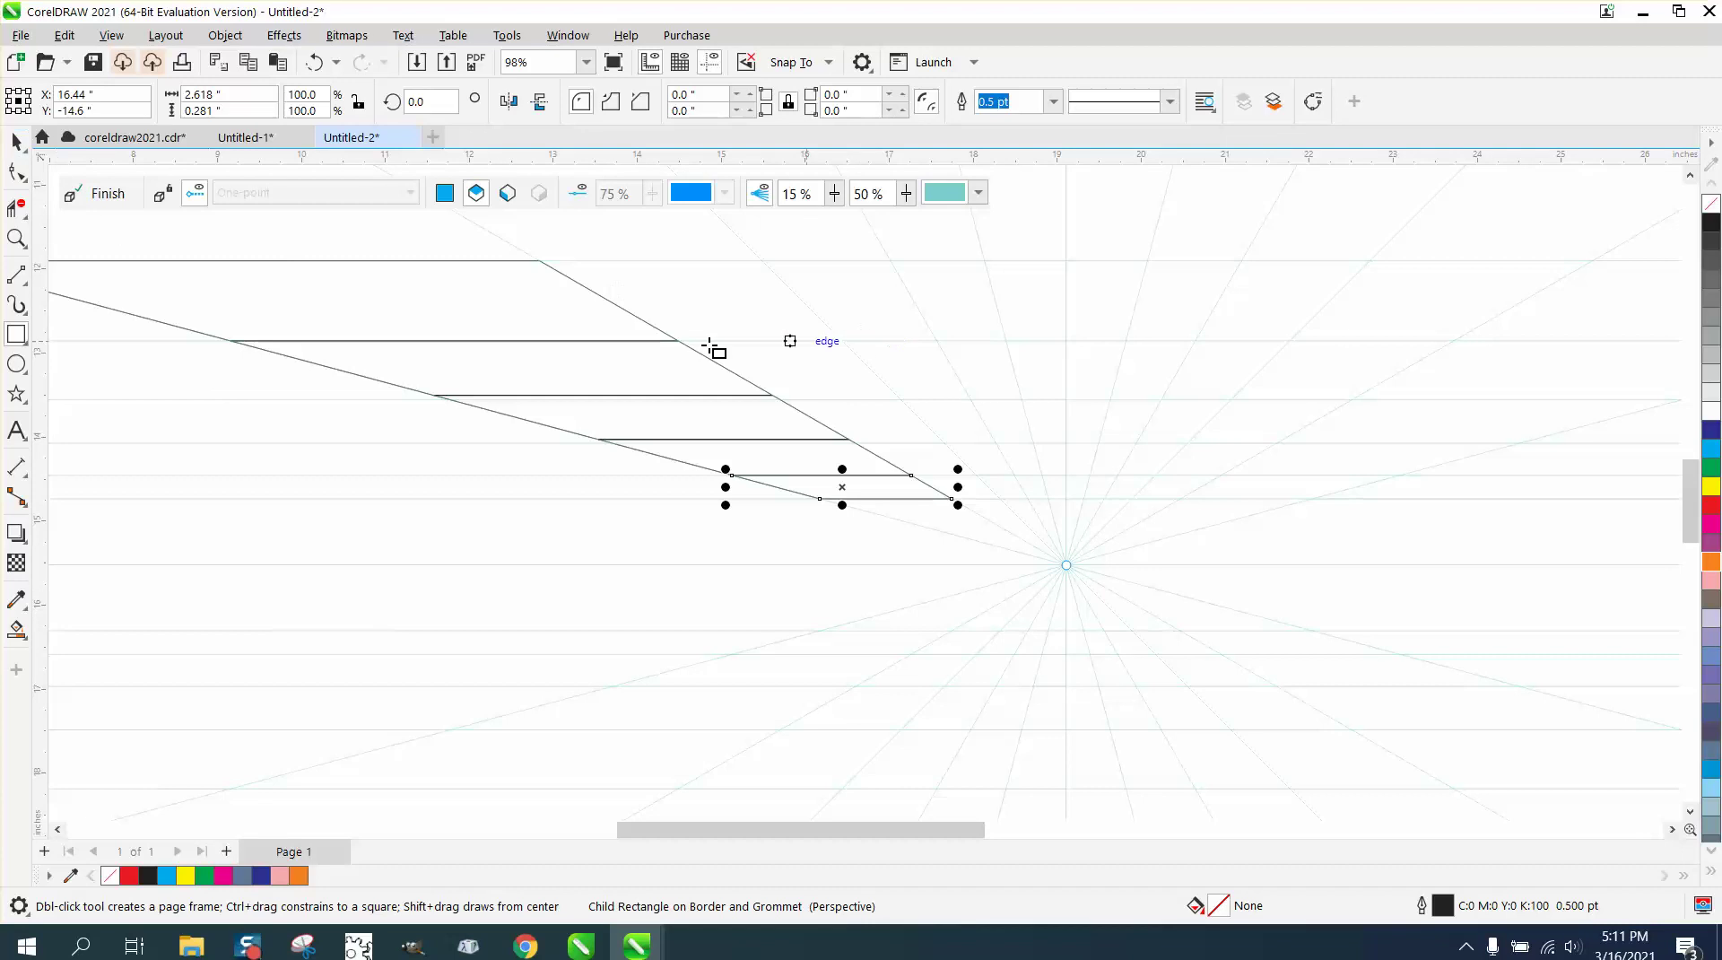
{"action": "left_click", "coordinate": [16, 142]}
{"action": "scroll", "coordinate": [869, 373], "scroll_direction": "down", "scroll_amount": 1}
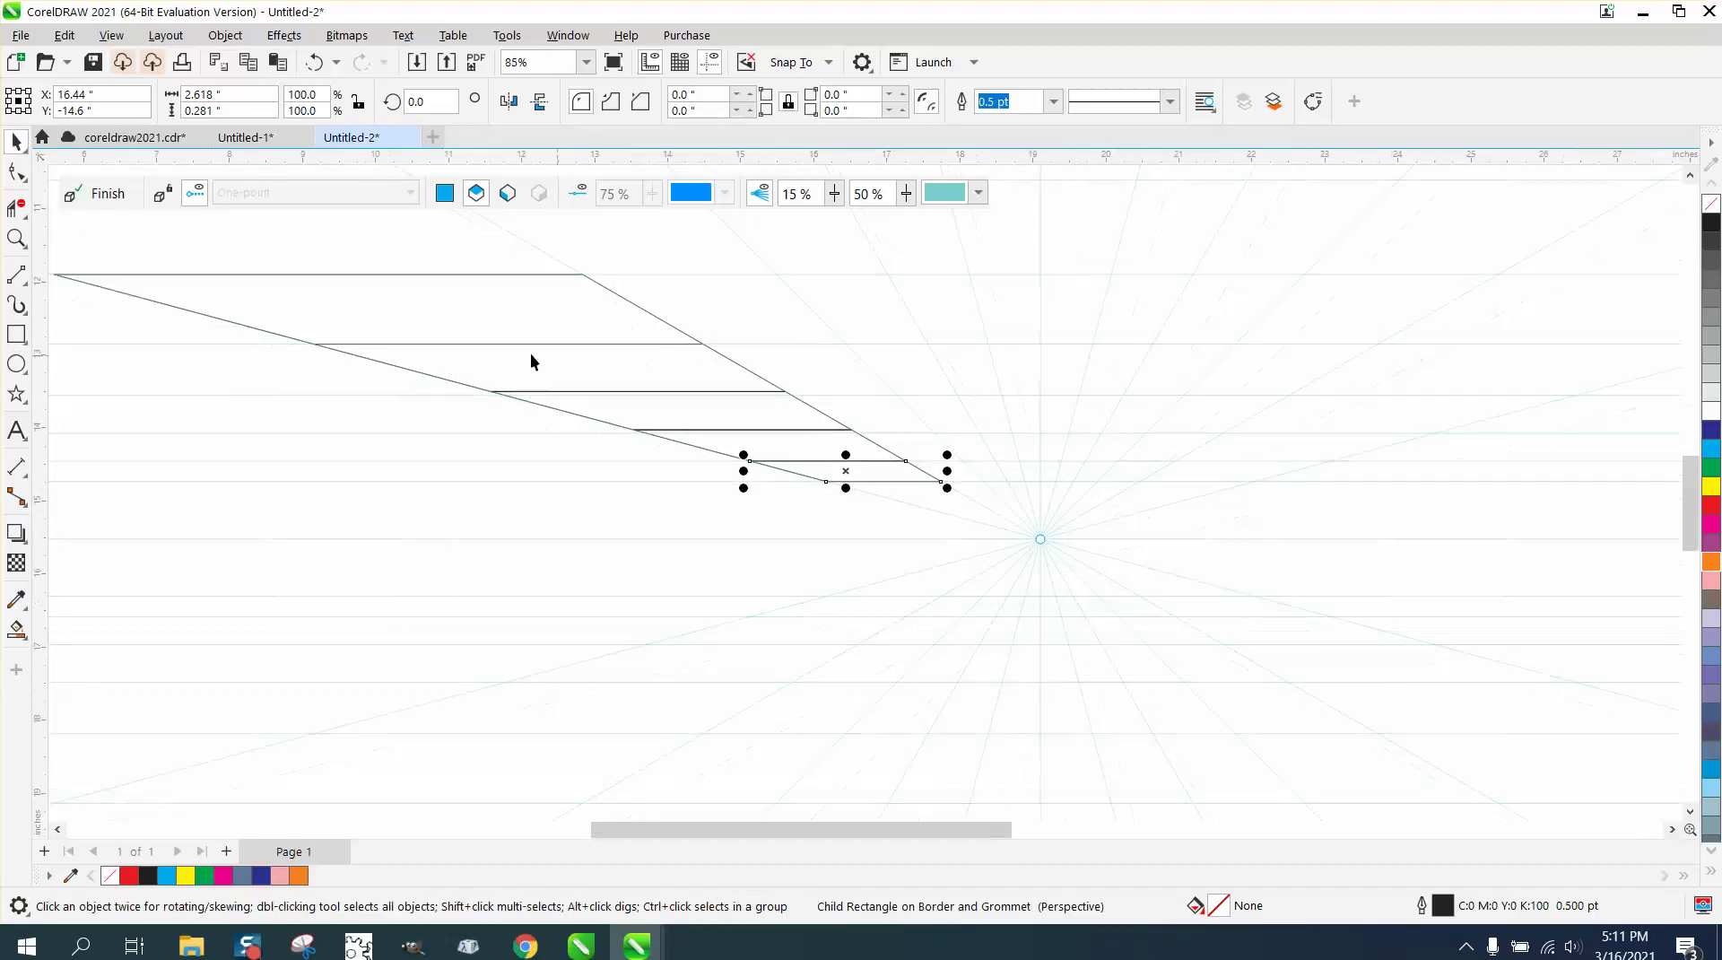
Step: Smart-fill the top band blue-grey, the second dark blue, and the third yellow
{"action": "left_click", "coordinate": [16, 630]}
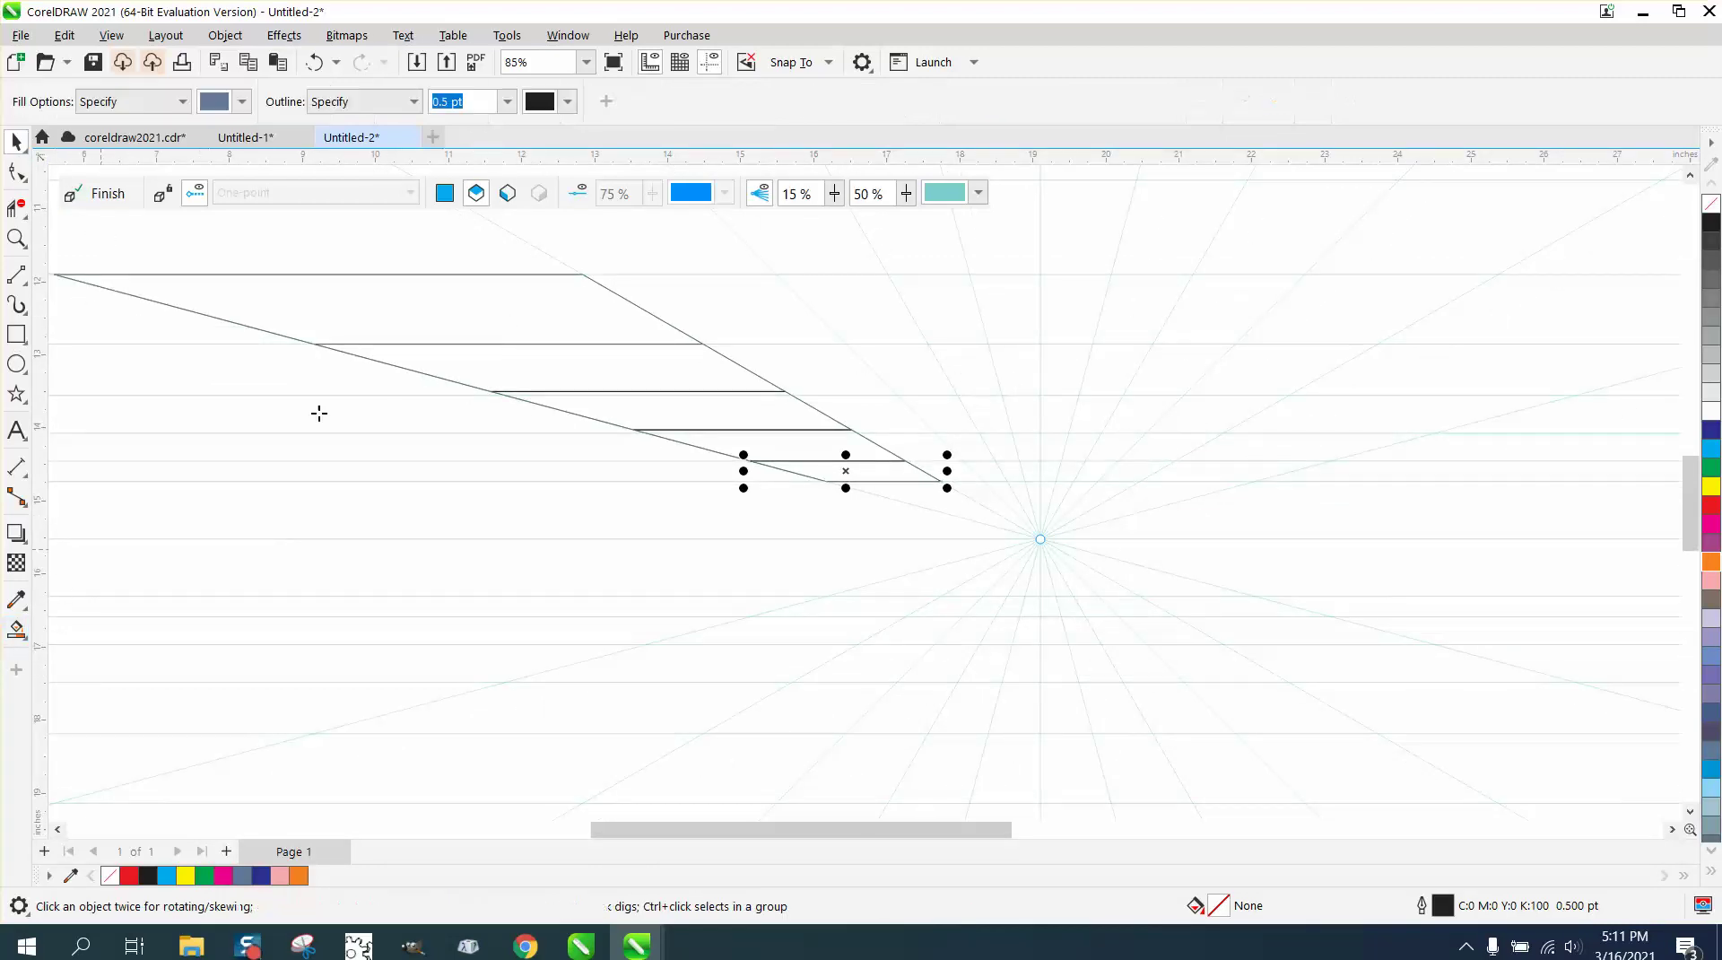
{"action": "left_click", "coordinate": [496, 321]}
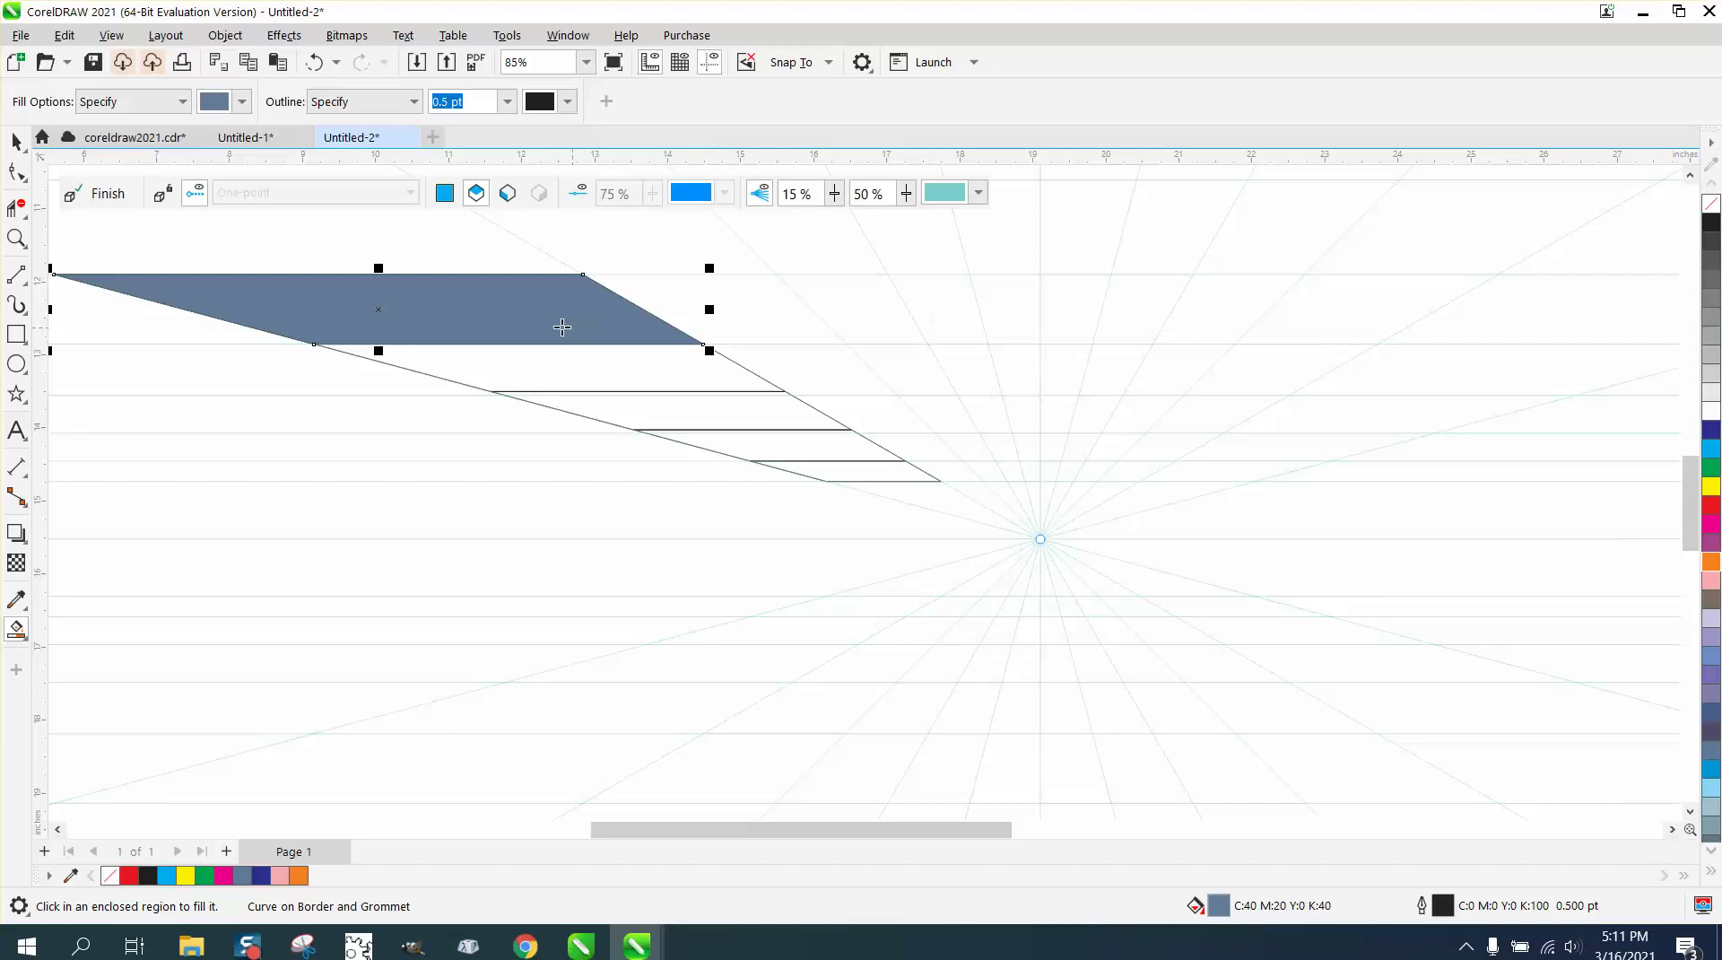
{"action": "left_click", "coordinate": [575, 375]}
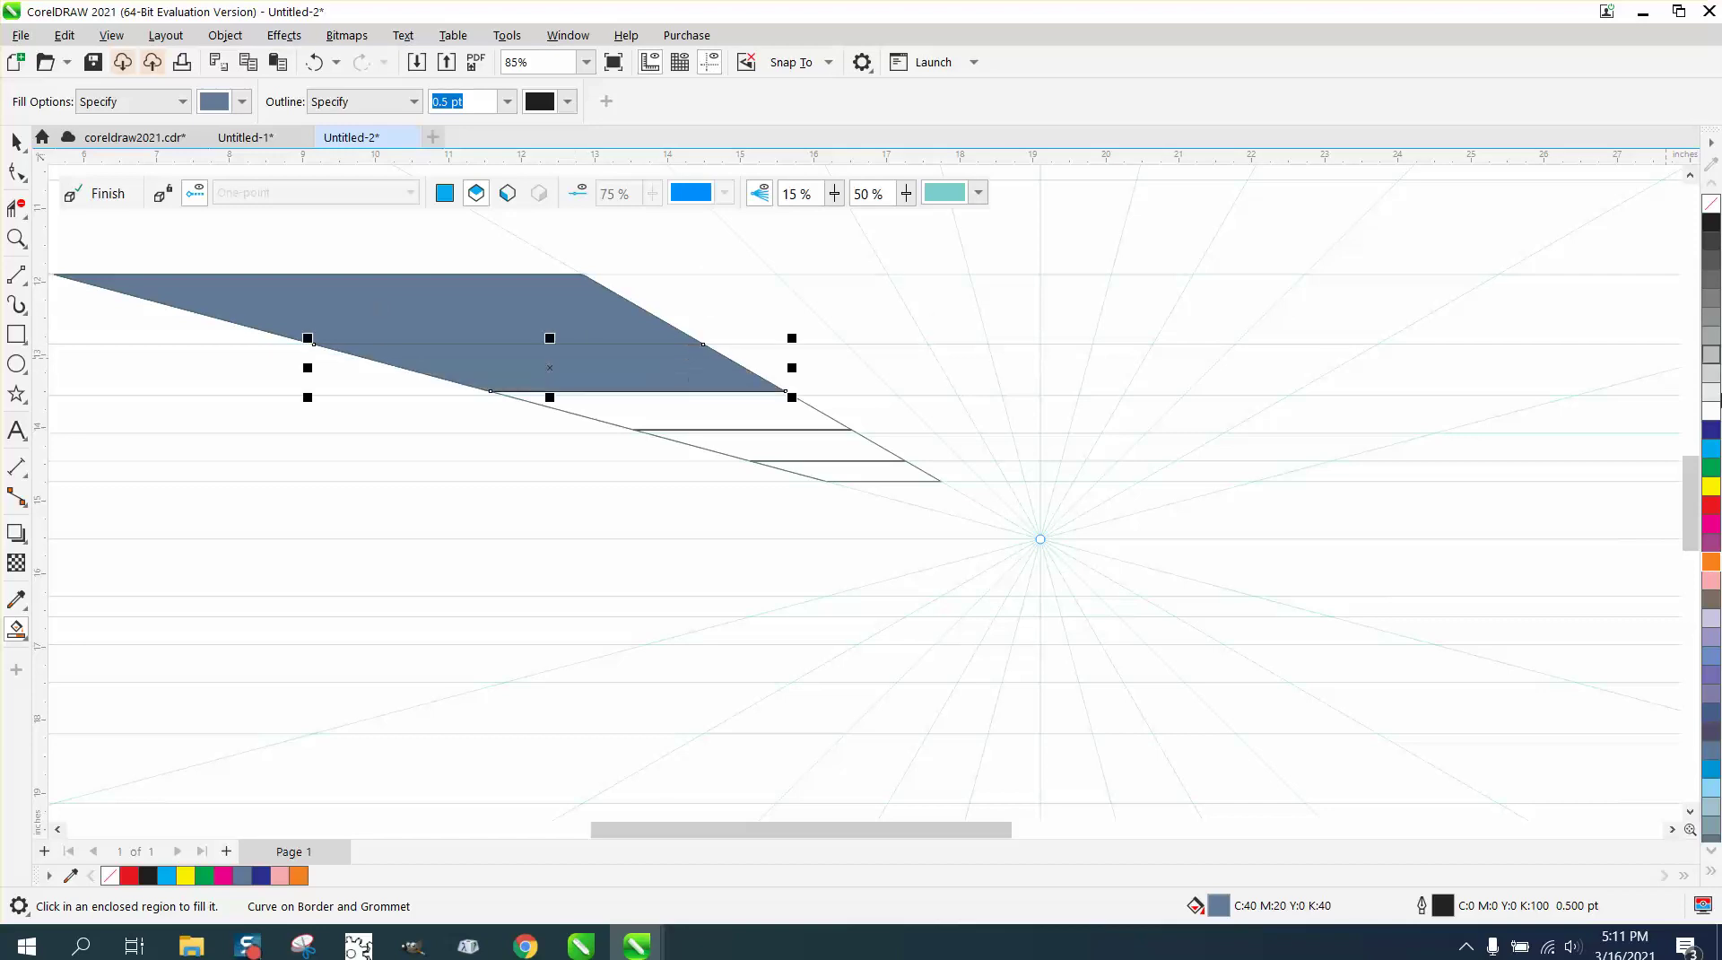
{"action": "left_click", "coordinate": [1711, 431]}
{"action": "left_click", "coordinate": [661, 408]}
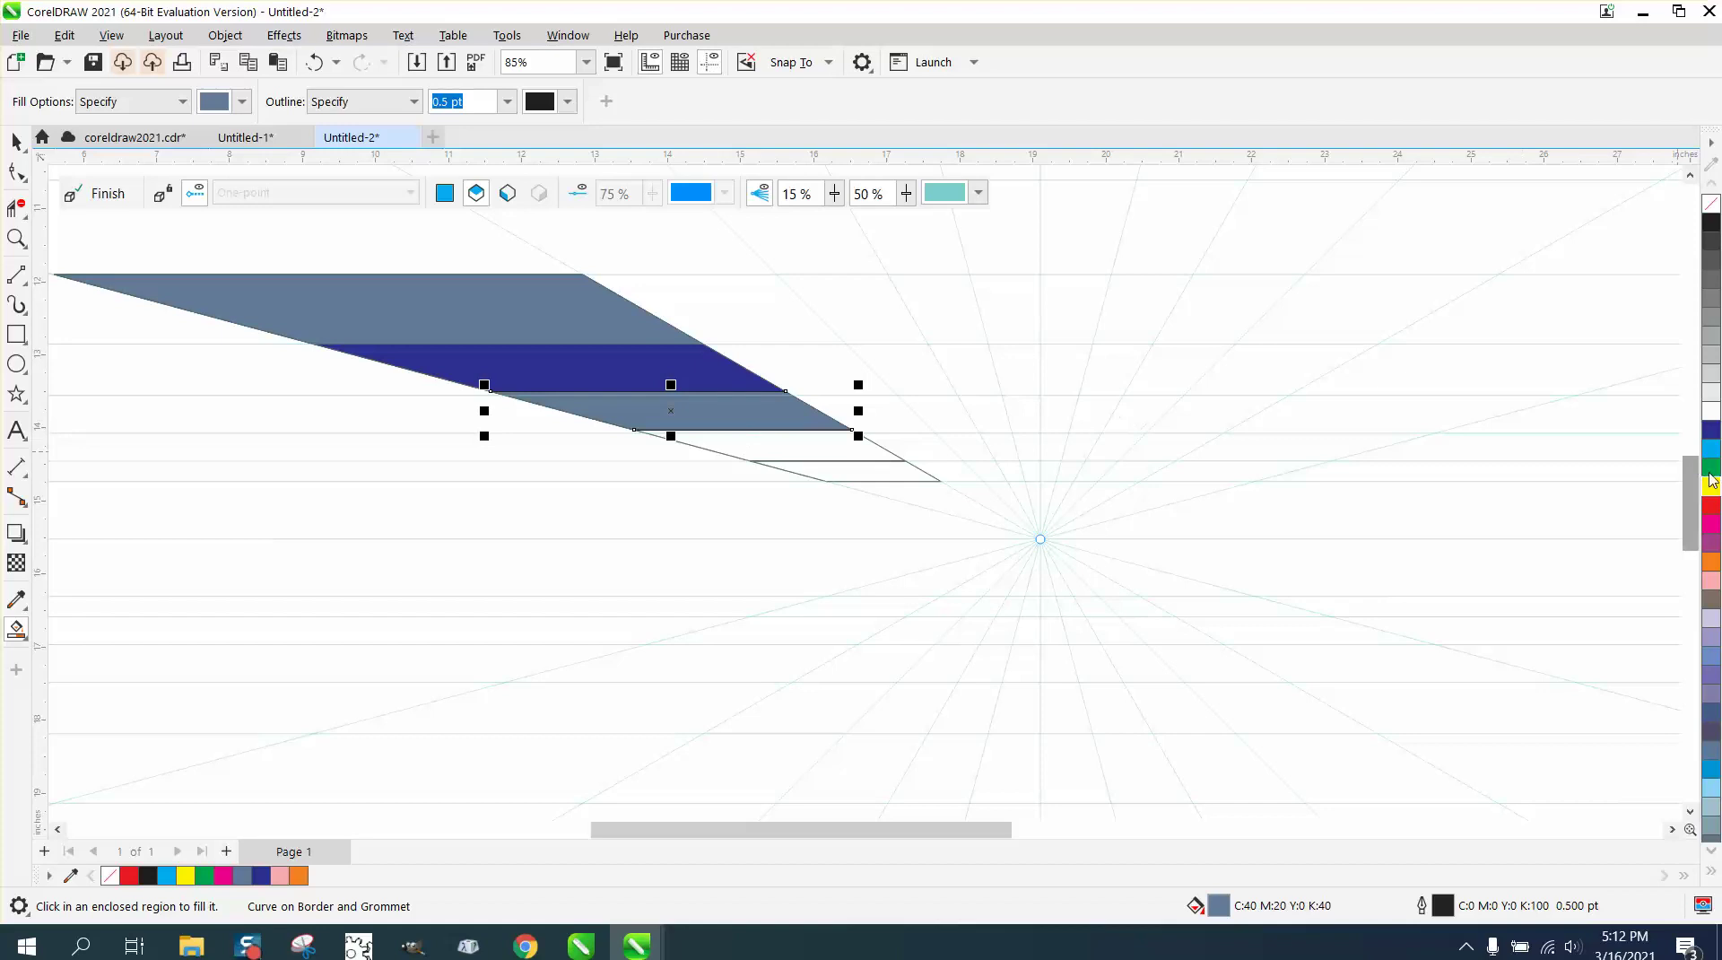
{"action": "left_click", "coordinate": [1710, 486]}
Step: Smart-fill the fourth band red and the bottom band at the wedge tip orange
{"action": "left_click", "coordinate": [808, 449]}
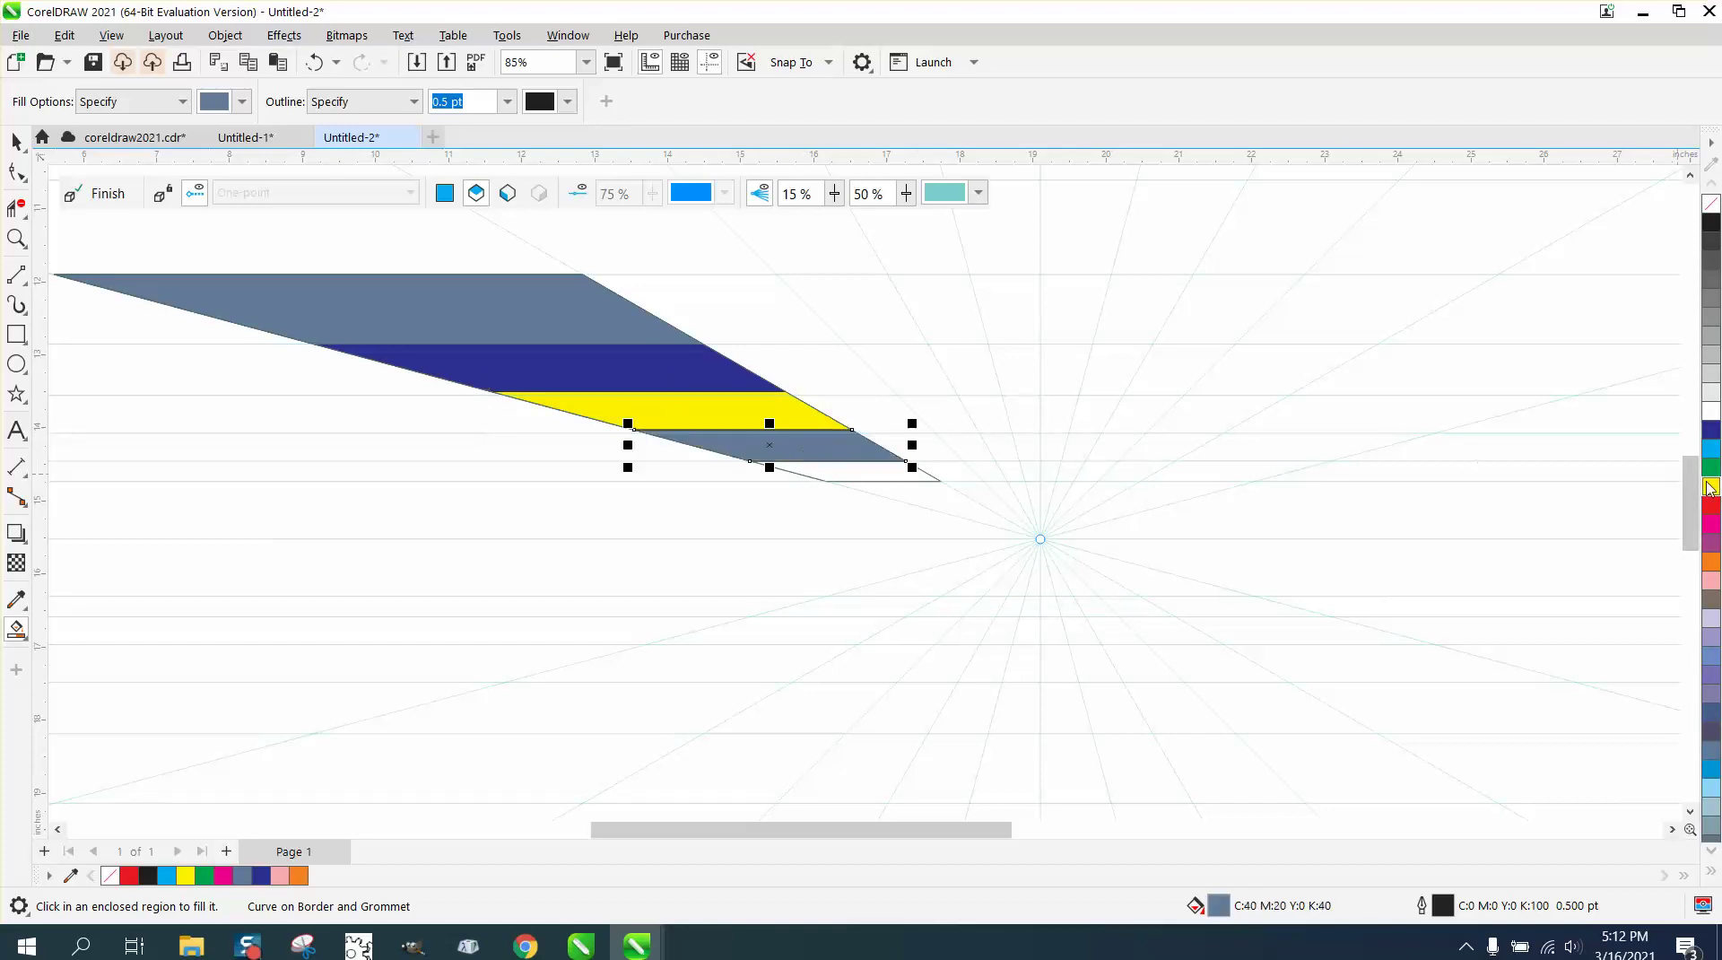
{"action": "left_click", "coordinate": [1712, 507]}
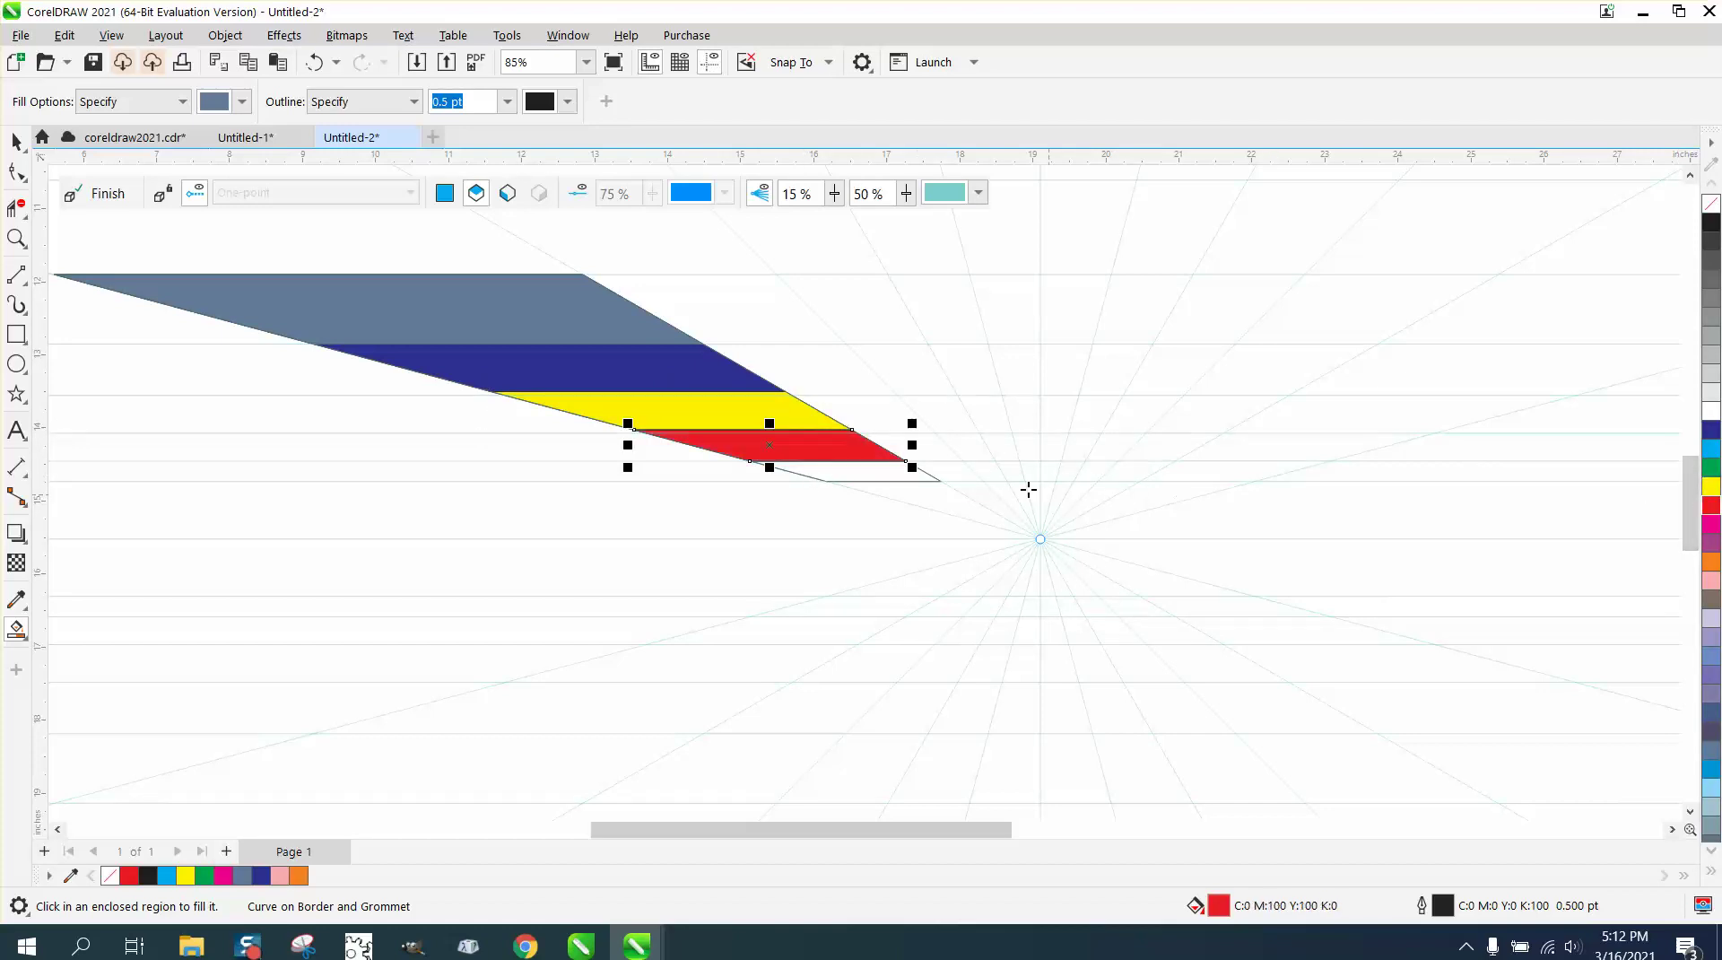
{"action": "left_click", "coordinate": [858, 470]}
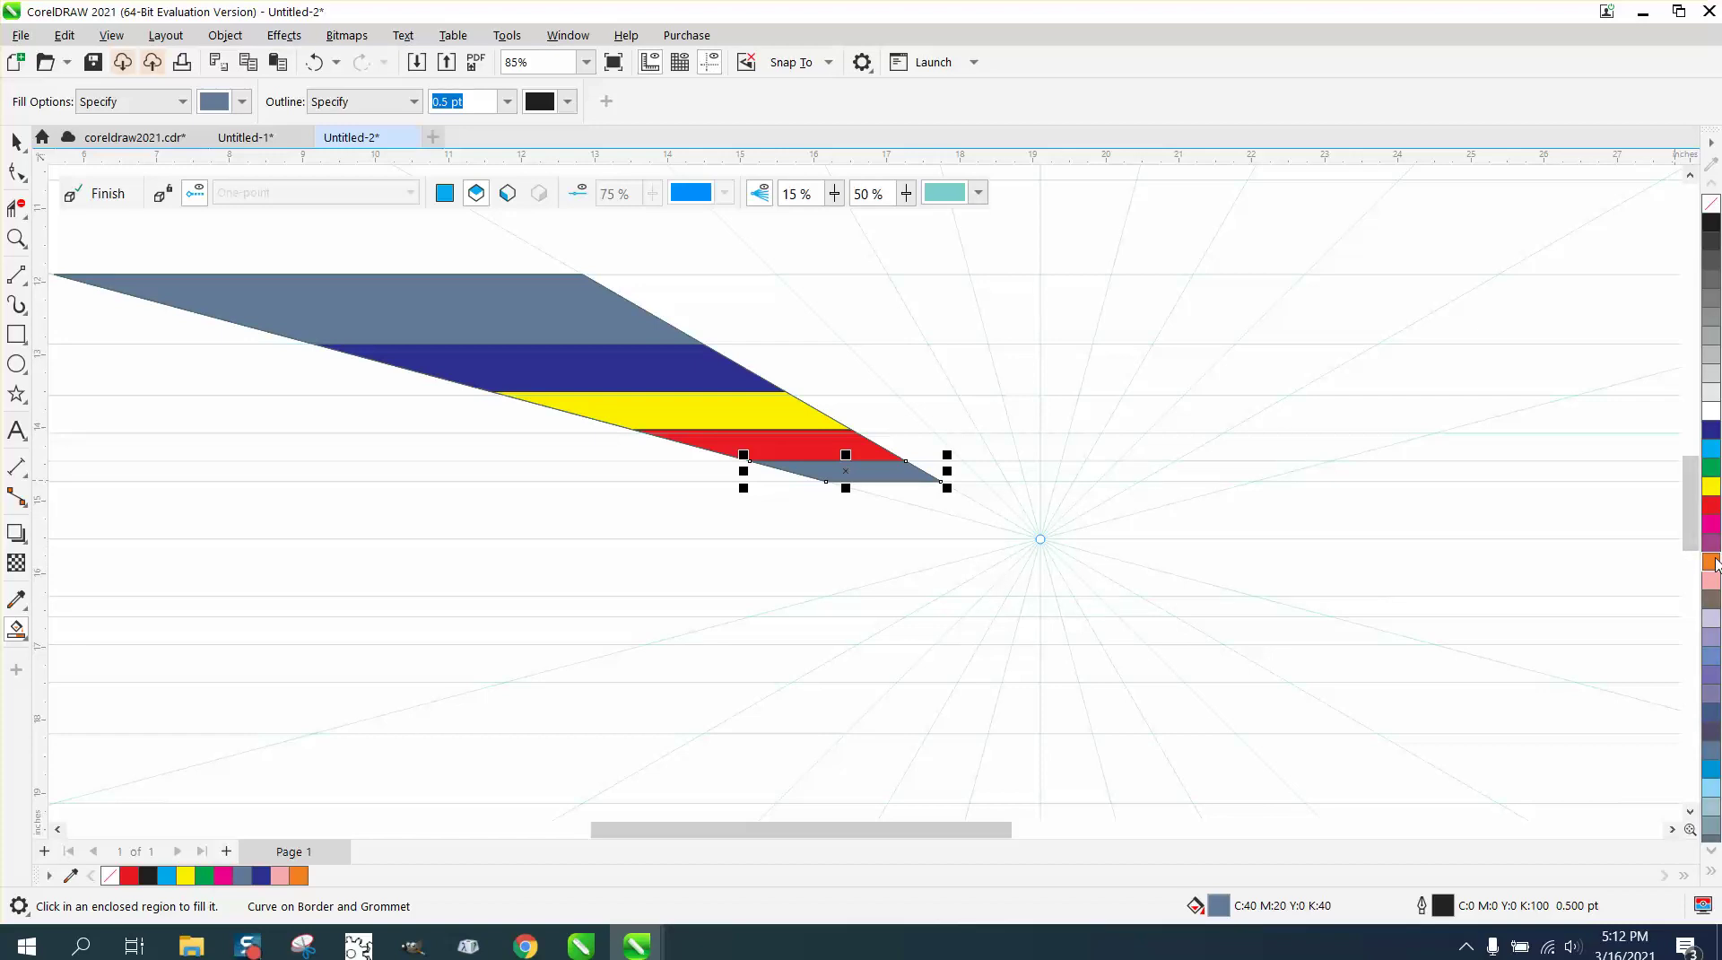
{"action": "left_click", "coordinate": [1713, 561]}
{"action": "scroll", "coordinate": [655, 526], "scroll_direction": "down", "scroll_amount": 1}
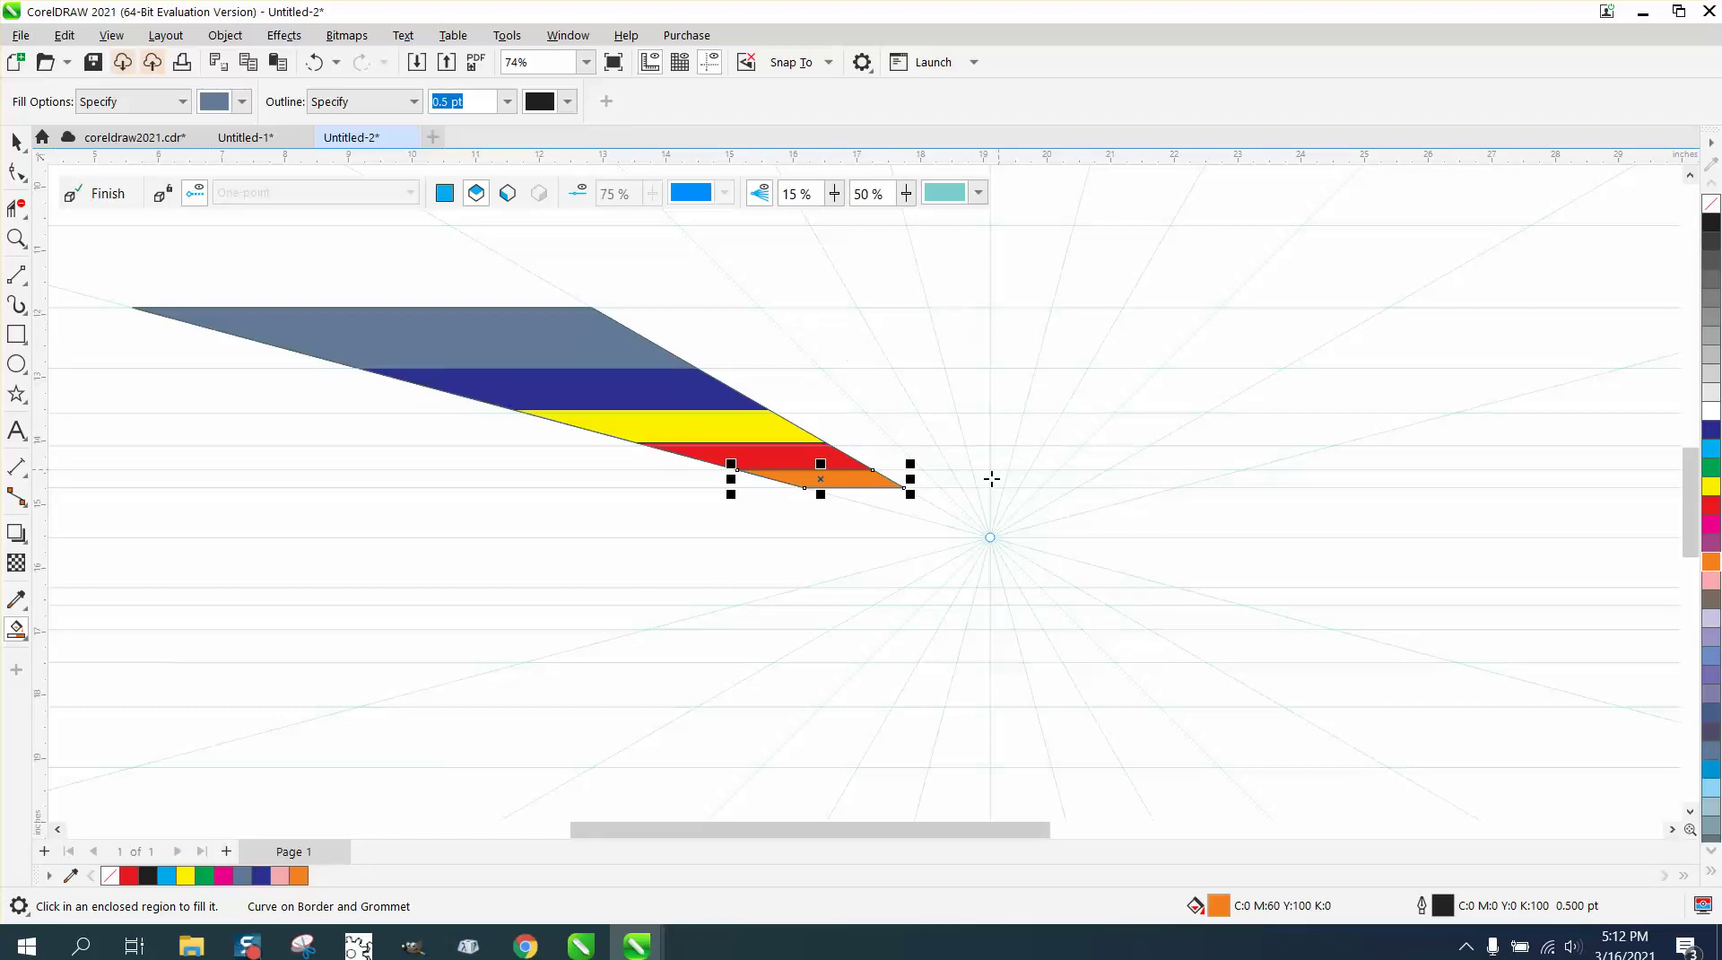
{"action": "scroll", "coordinate": [1032, 355], "scroll_direction": "down", "scroll_amount": 1}
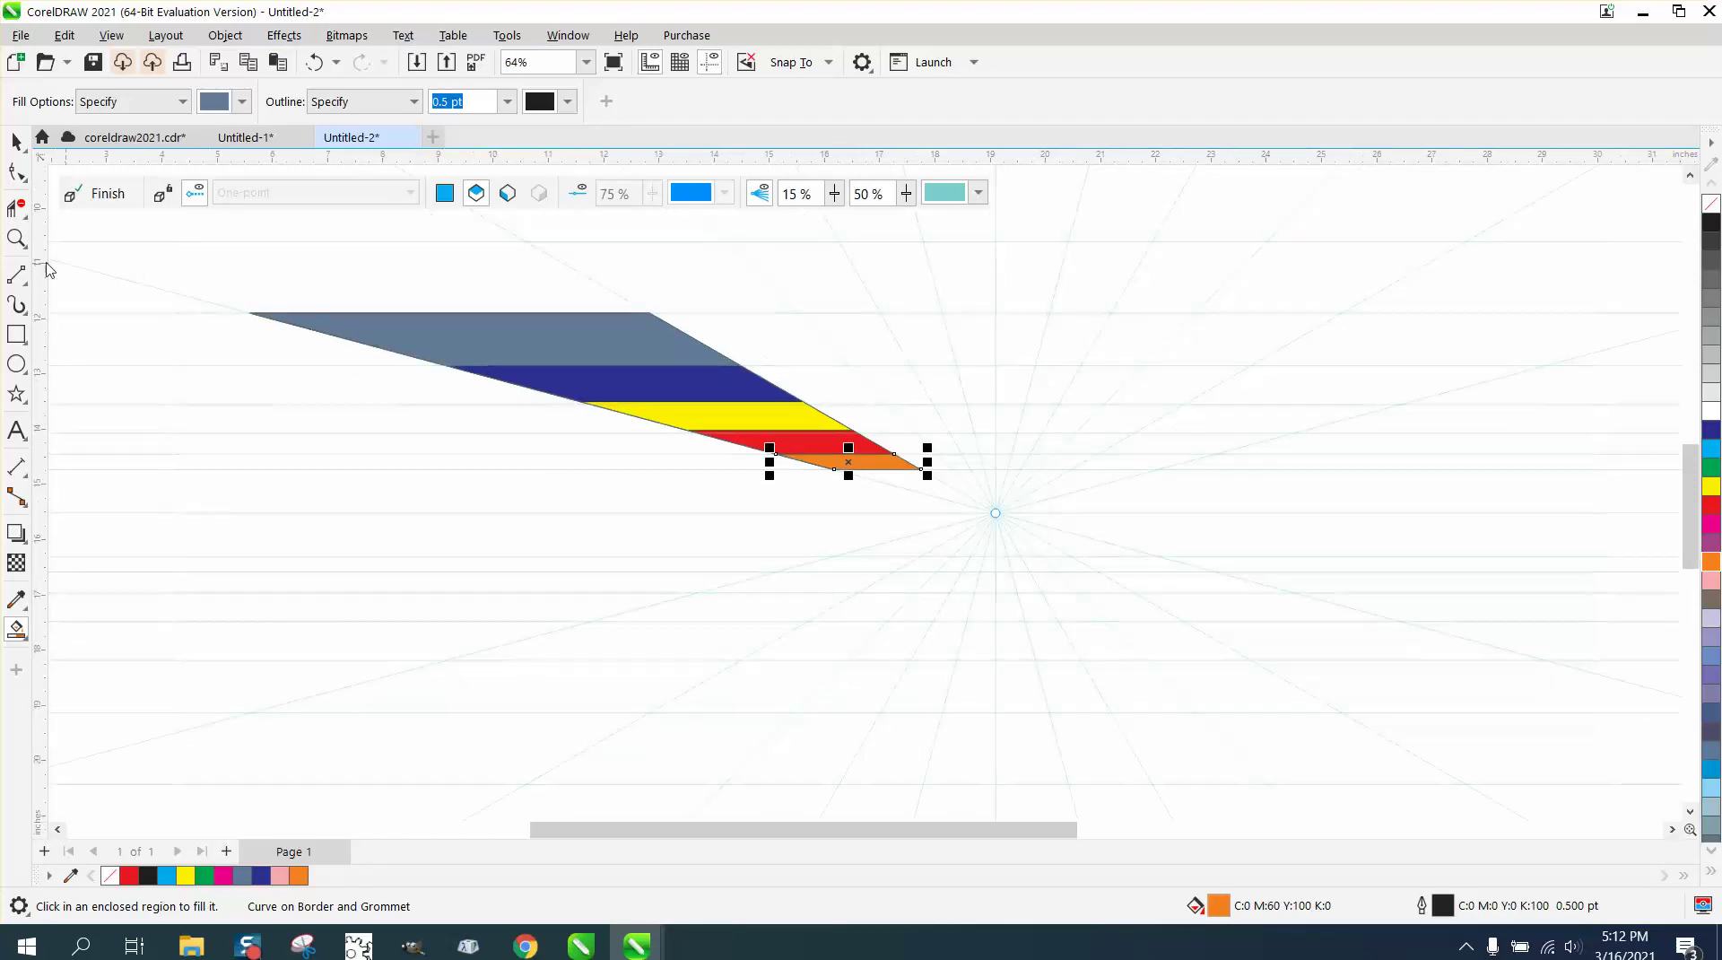
Step: Zoom in on the coloured stripes and switch the perspective grid to its vertical side plane
{"action": "left_click", "coordinate": [16, 238]}
{"action": "left_click_drag", "start_coordinate": [240, 286], "coordinate": [1110, 654]}
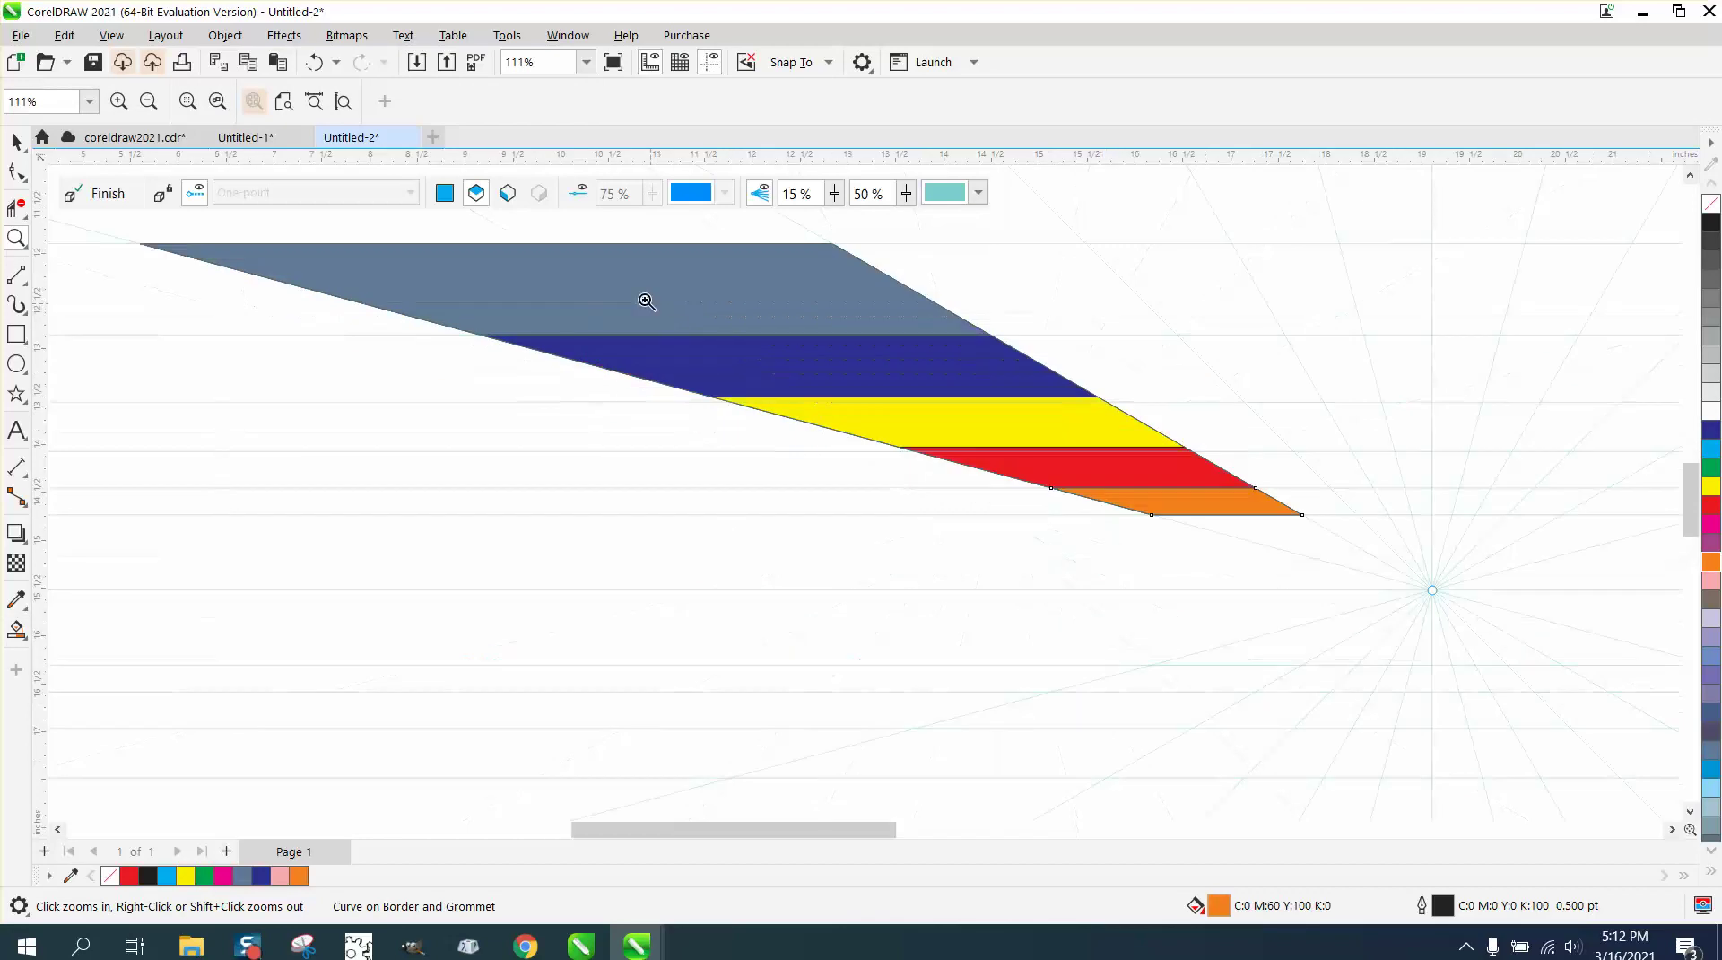
{"action": "left_click", "coordinate": [506, 192]}
{"action": "scroll", "coordinate": [481, 503], "scroll_direction": "down", "scroll_amount": 1}
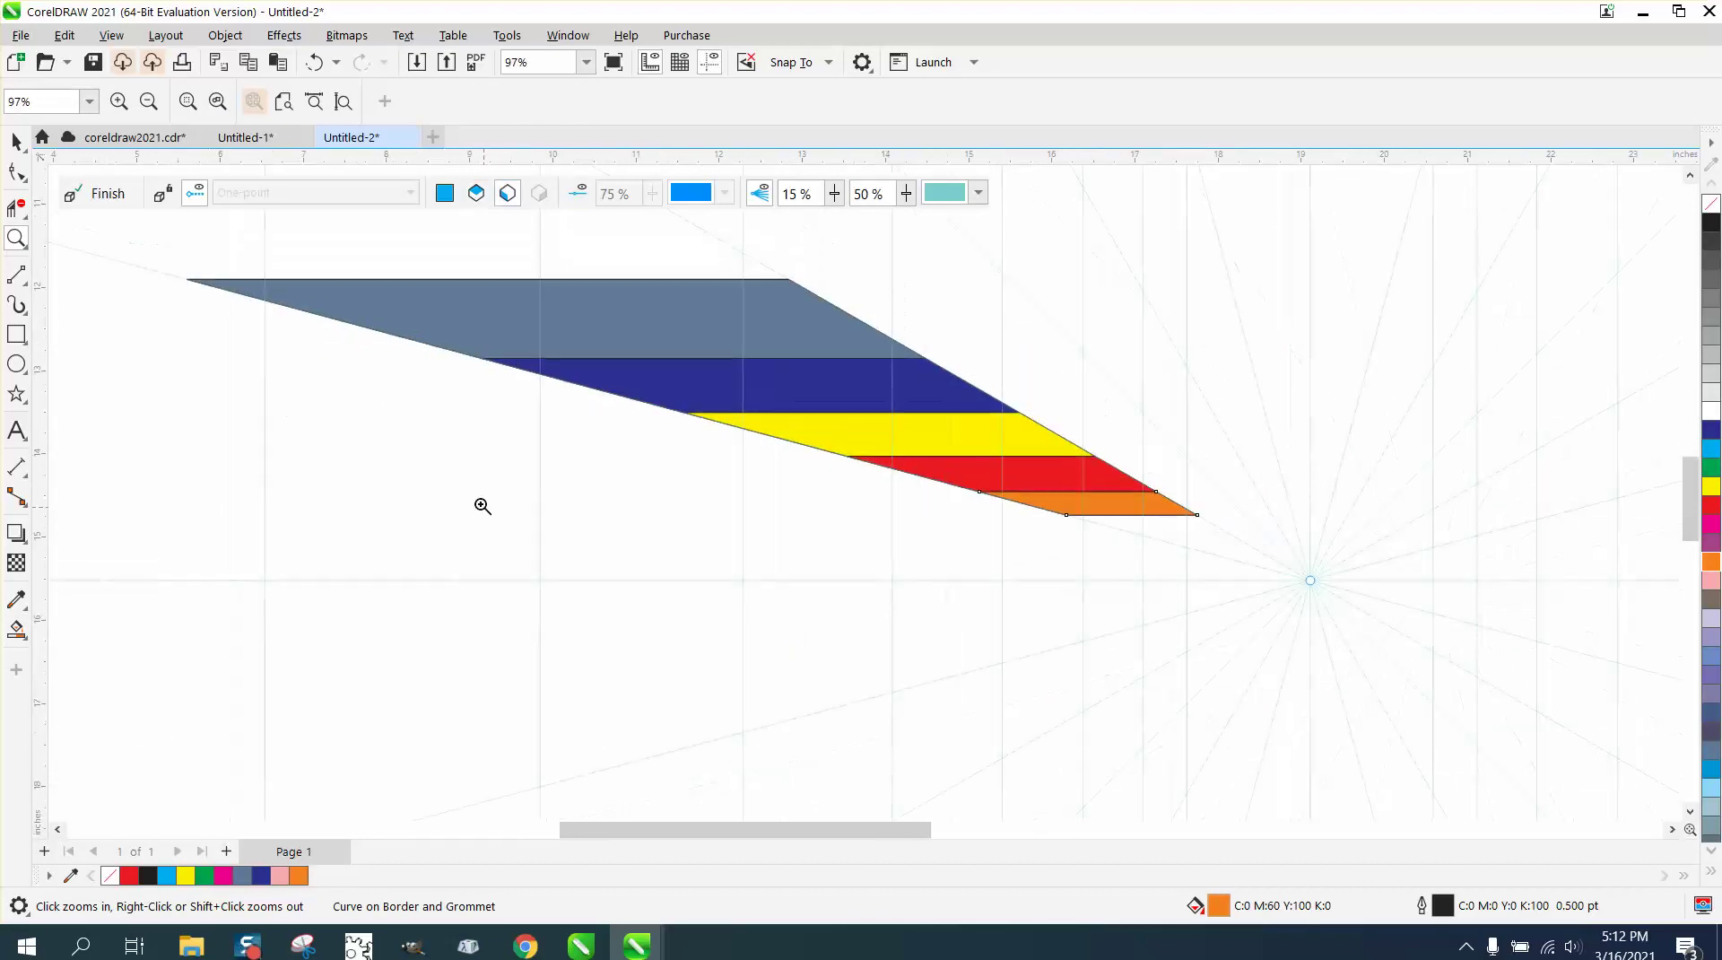
{"action": "scroll", "coordinate": [231, 434], "scroll_direction": "down", "scroll_amount": 1}
{"action": "scroll", "coordinate": [231, 434], "scroll_direction": "down", "scroll_amount": 1}
{"action": "scroll", "coordinate": [301, 383], "scroll_direction": "down", "scroll_amount": 1}
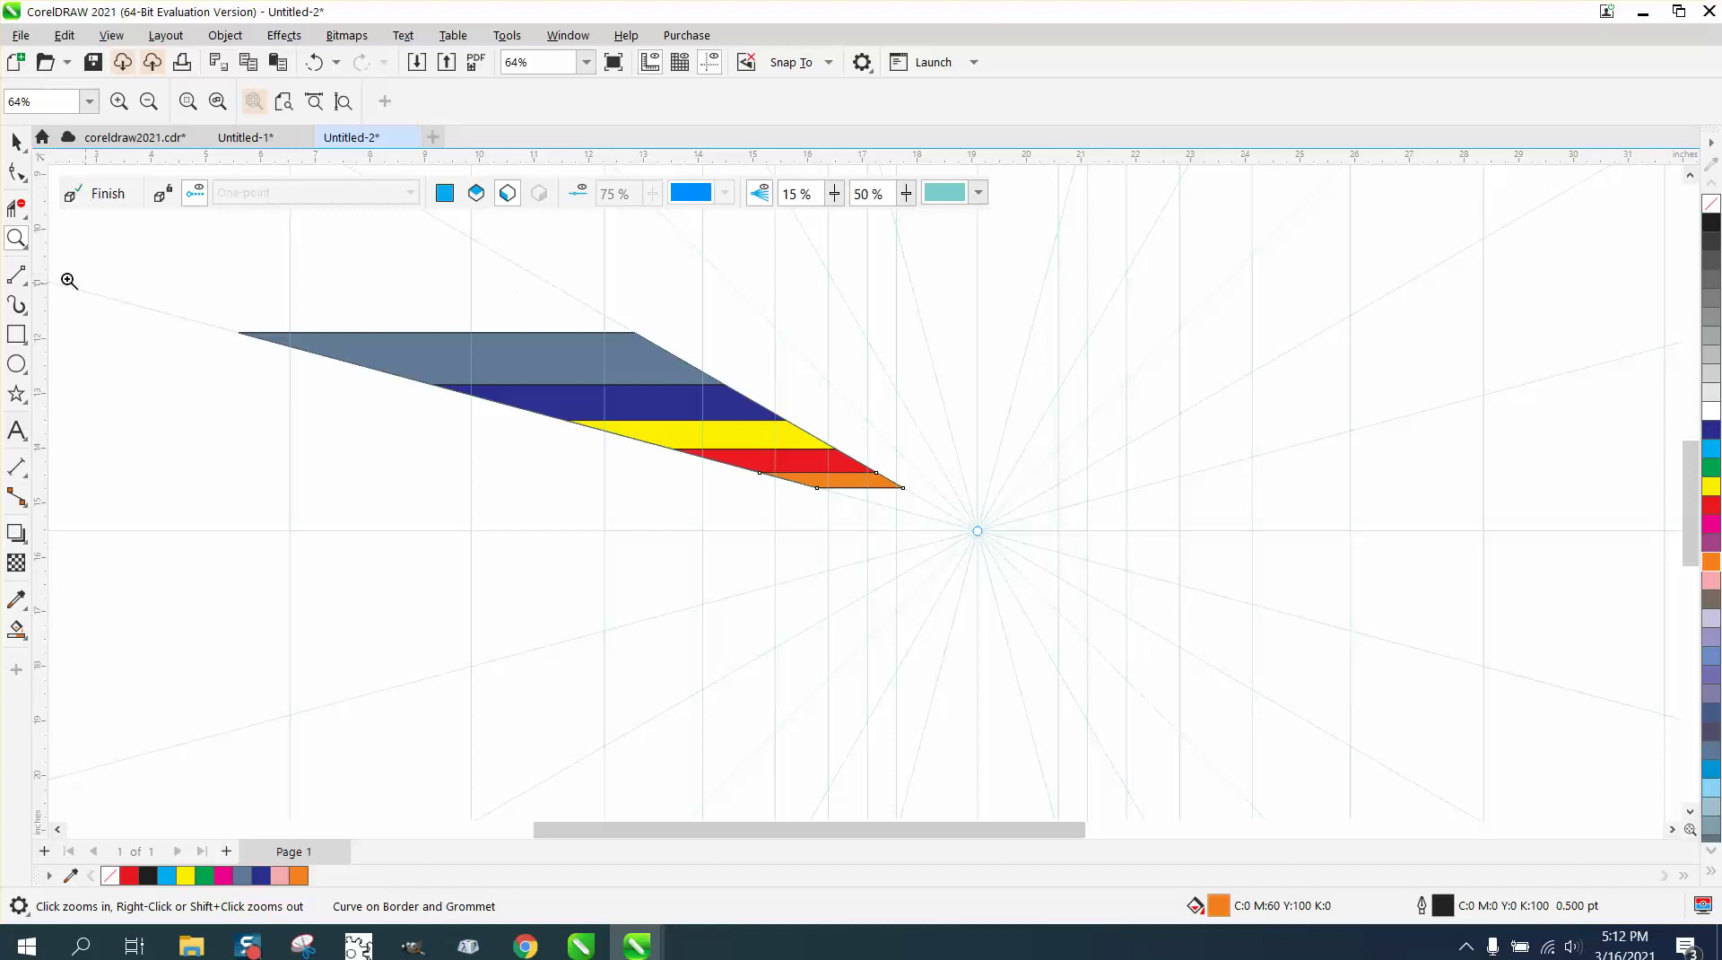
{"action": "left_click", "coordinate": [16, 334]}
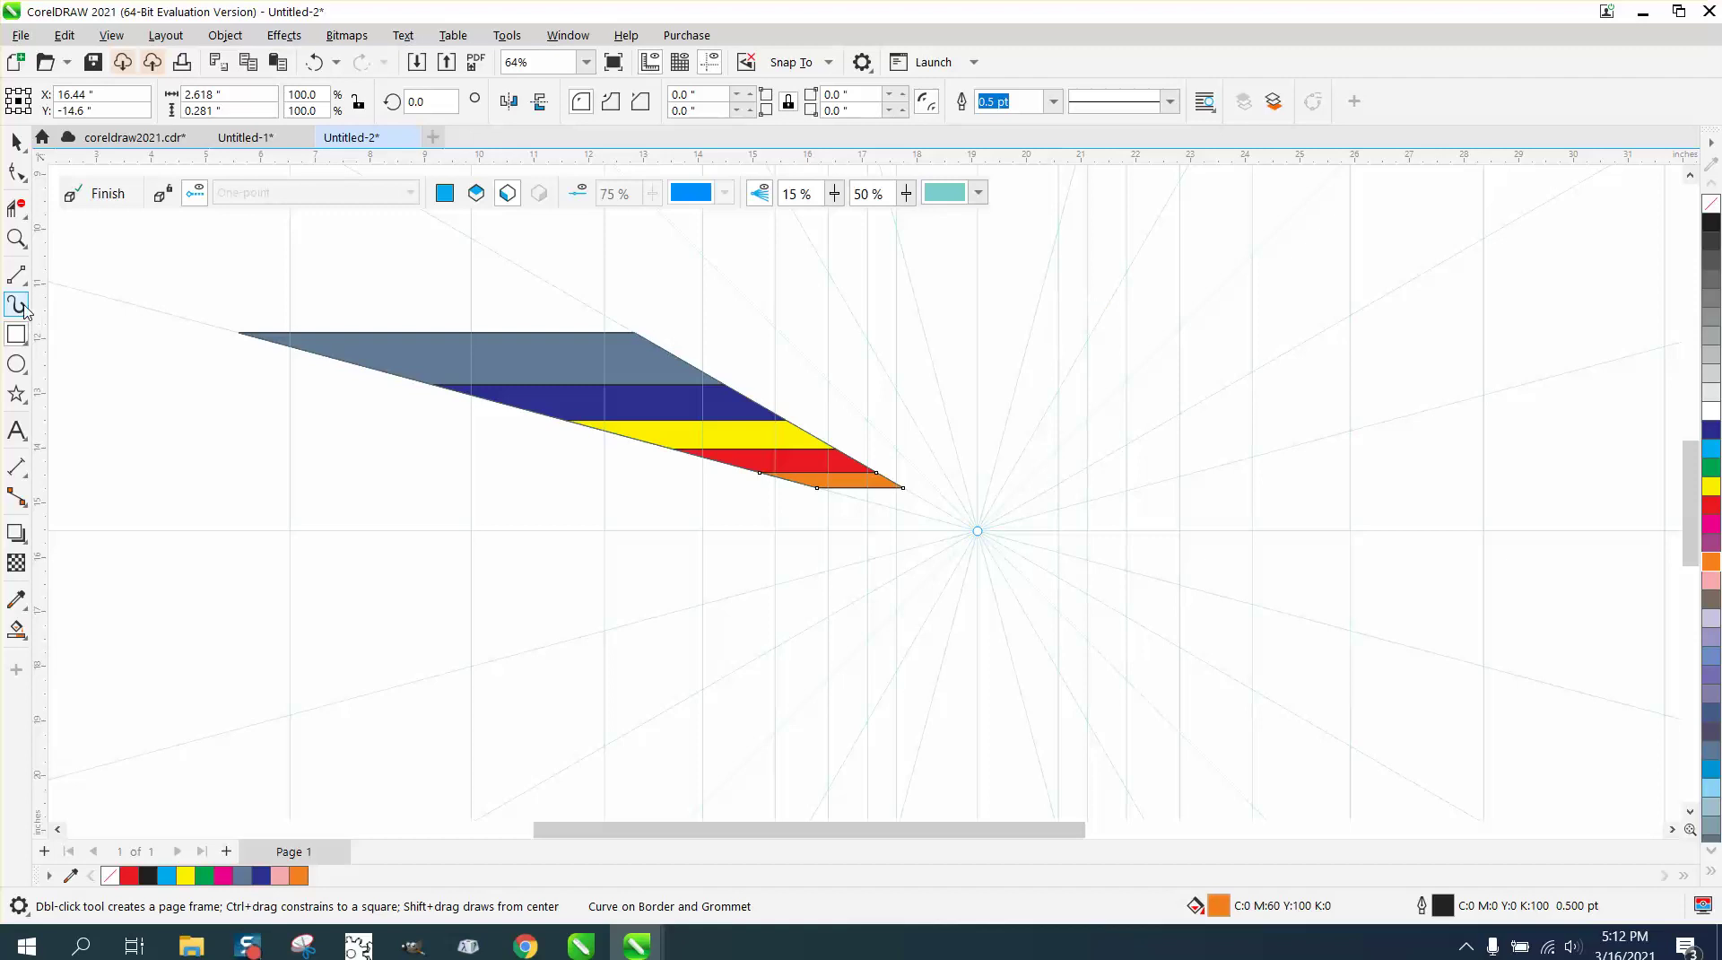
{"action": "left_click", "coordinate": [16, 238]}
Step: Zoom right of the vanishing point and drag two adjoining perspective side-panel rectangles
{"action": "left_click", "coordinate": [1238, 417]}
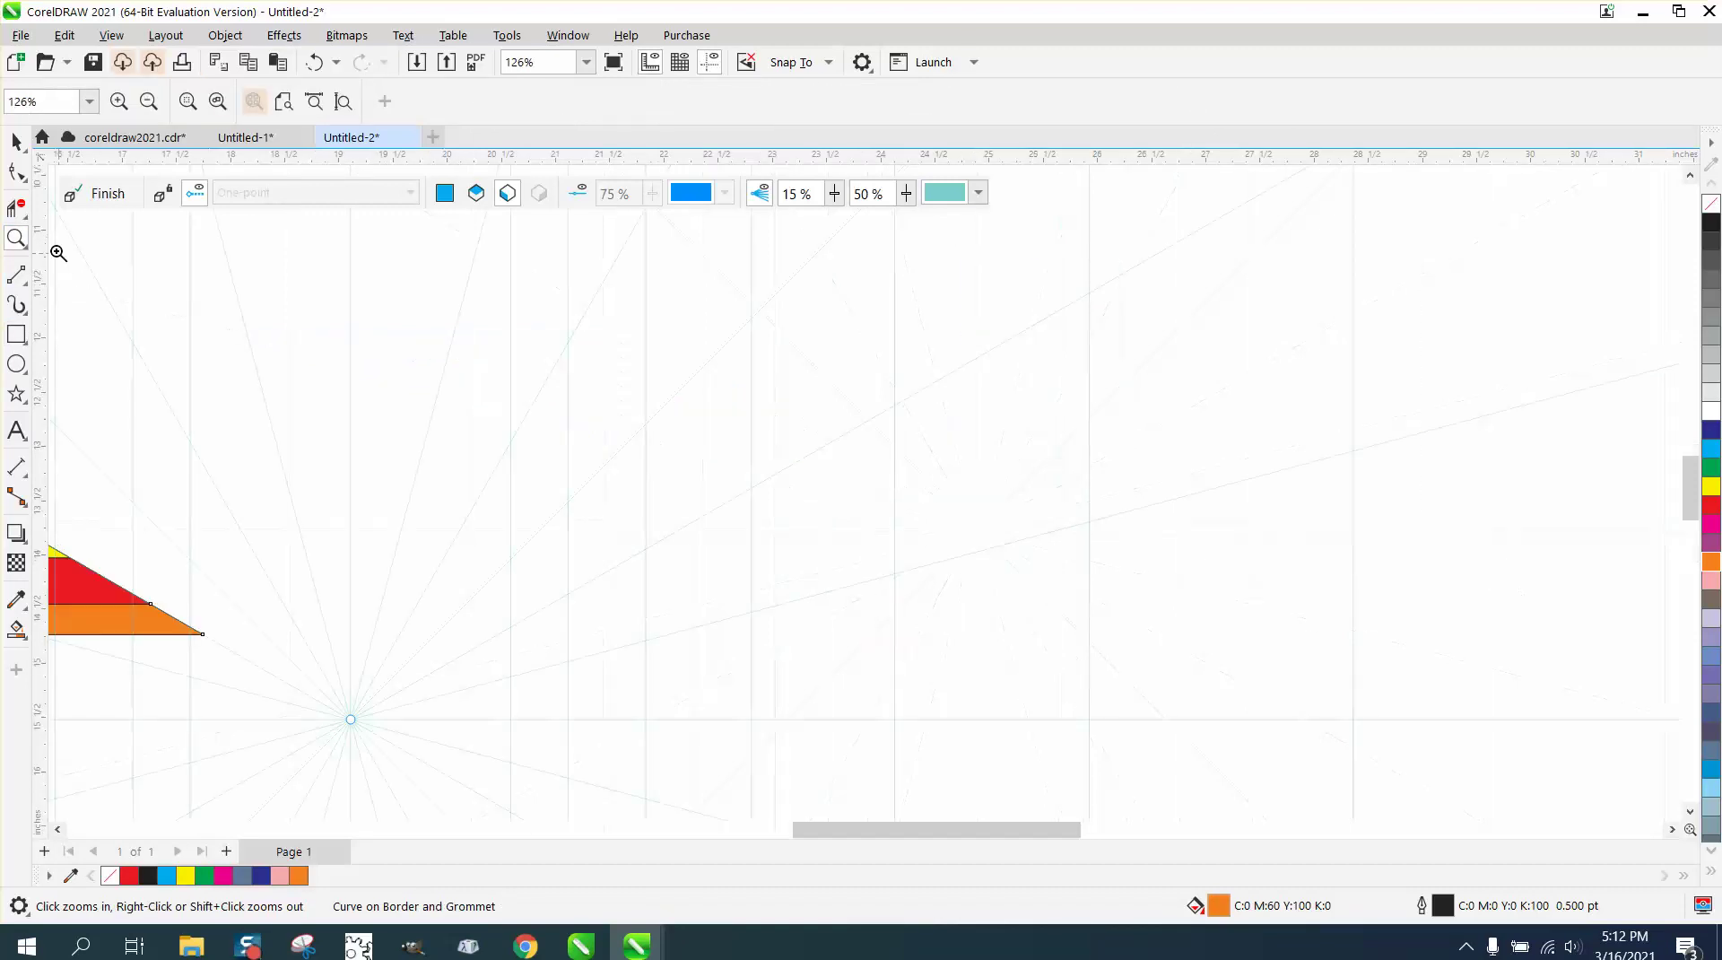
{"action": "left_click", "coordinate": [16, 334]}
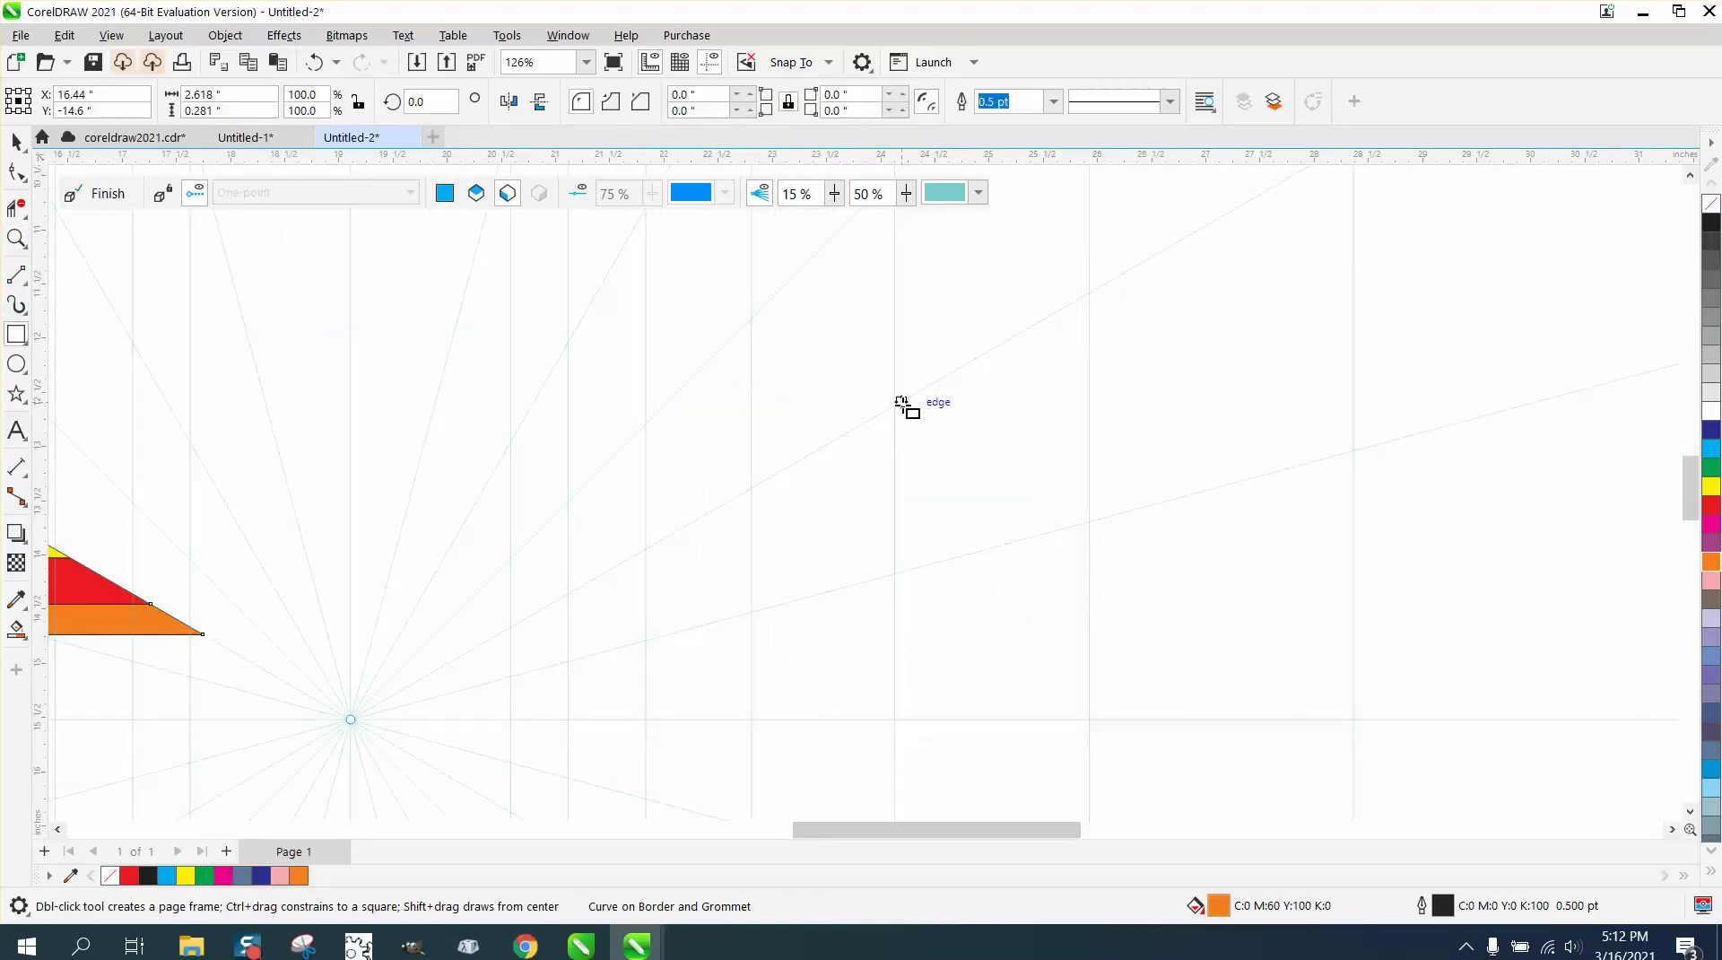
{"action": "mouse_move", "coordinate": [901, 403]}
{"action": "left_mouse_down"}
{"action": "mouse_move", "coordinate": [793, 611]}
{"action": "mouse_move", "coordinate": [646, 576]}
{"action": "mouse_move", "coordinate": [645, 549]}
{"action": "left_mouse_up"}
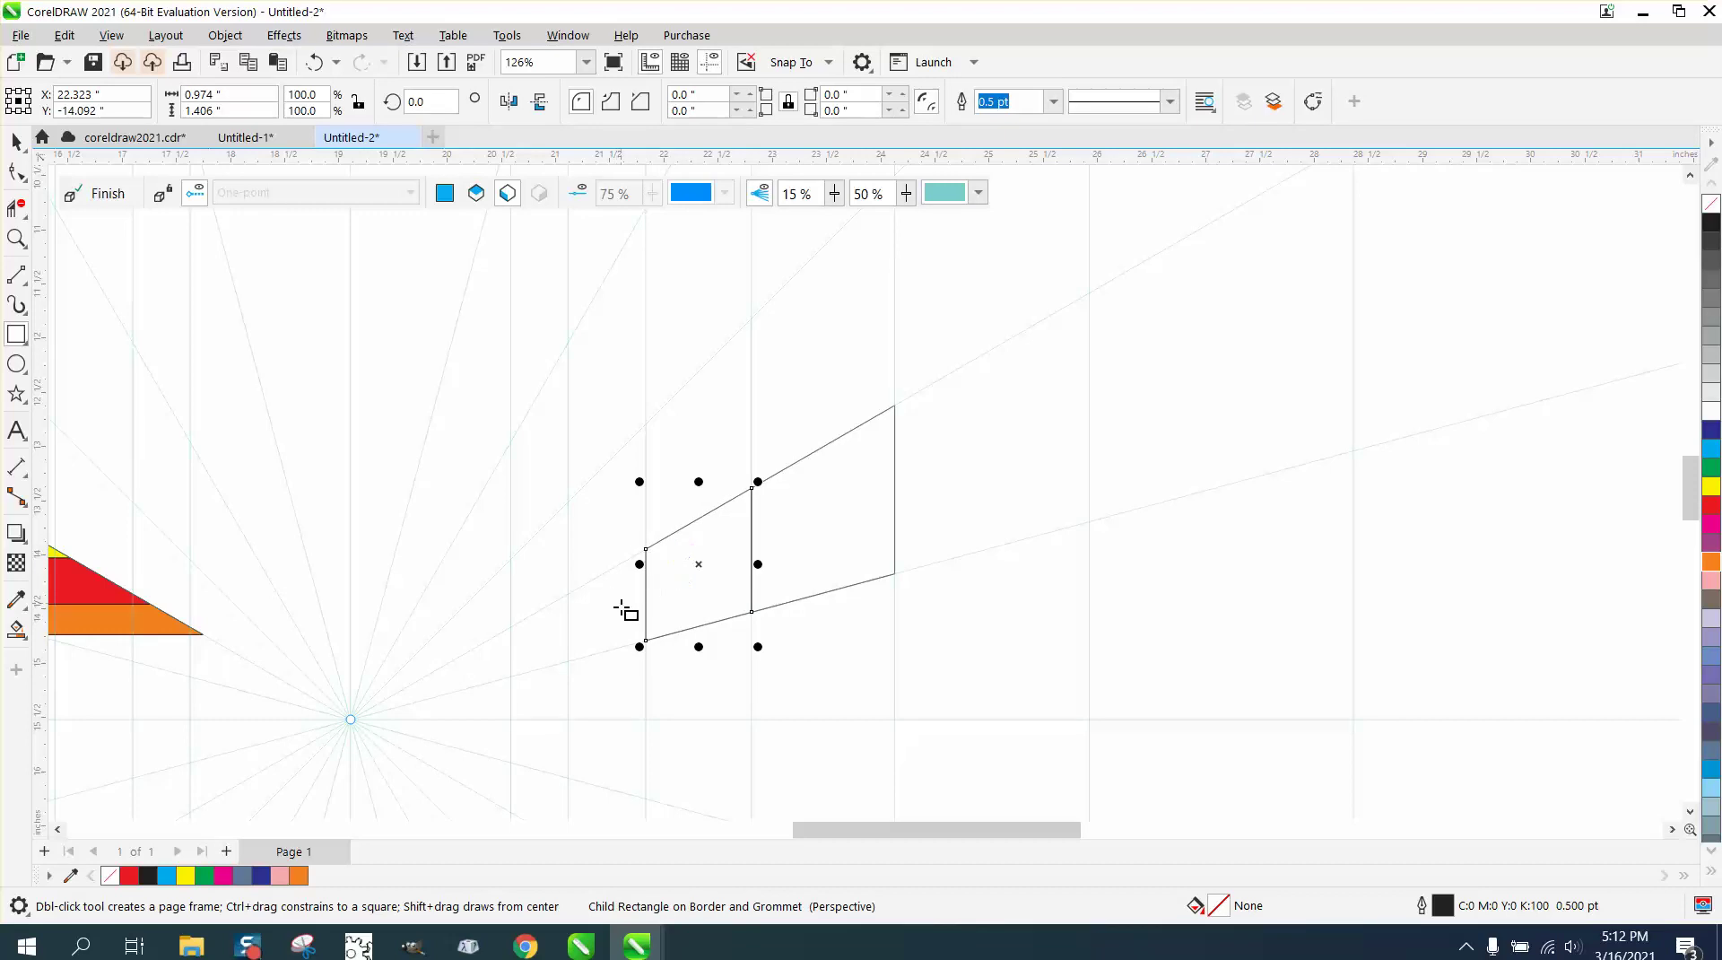
Step: Smart-fill the nearer side panel slate grey and the farther panel yellow
{"action": "left_click", "coordinate": [16, 628]}
{"action": "left_click", "coordinate": [724, 591]}
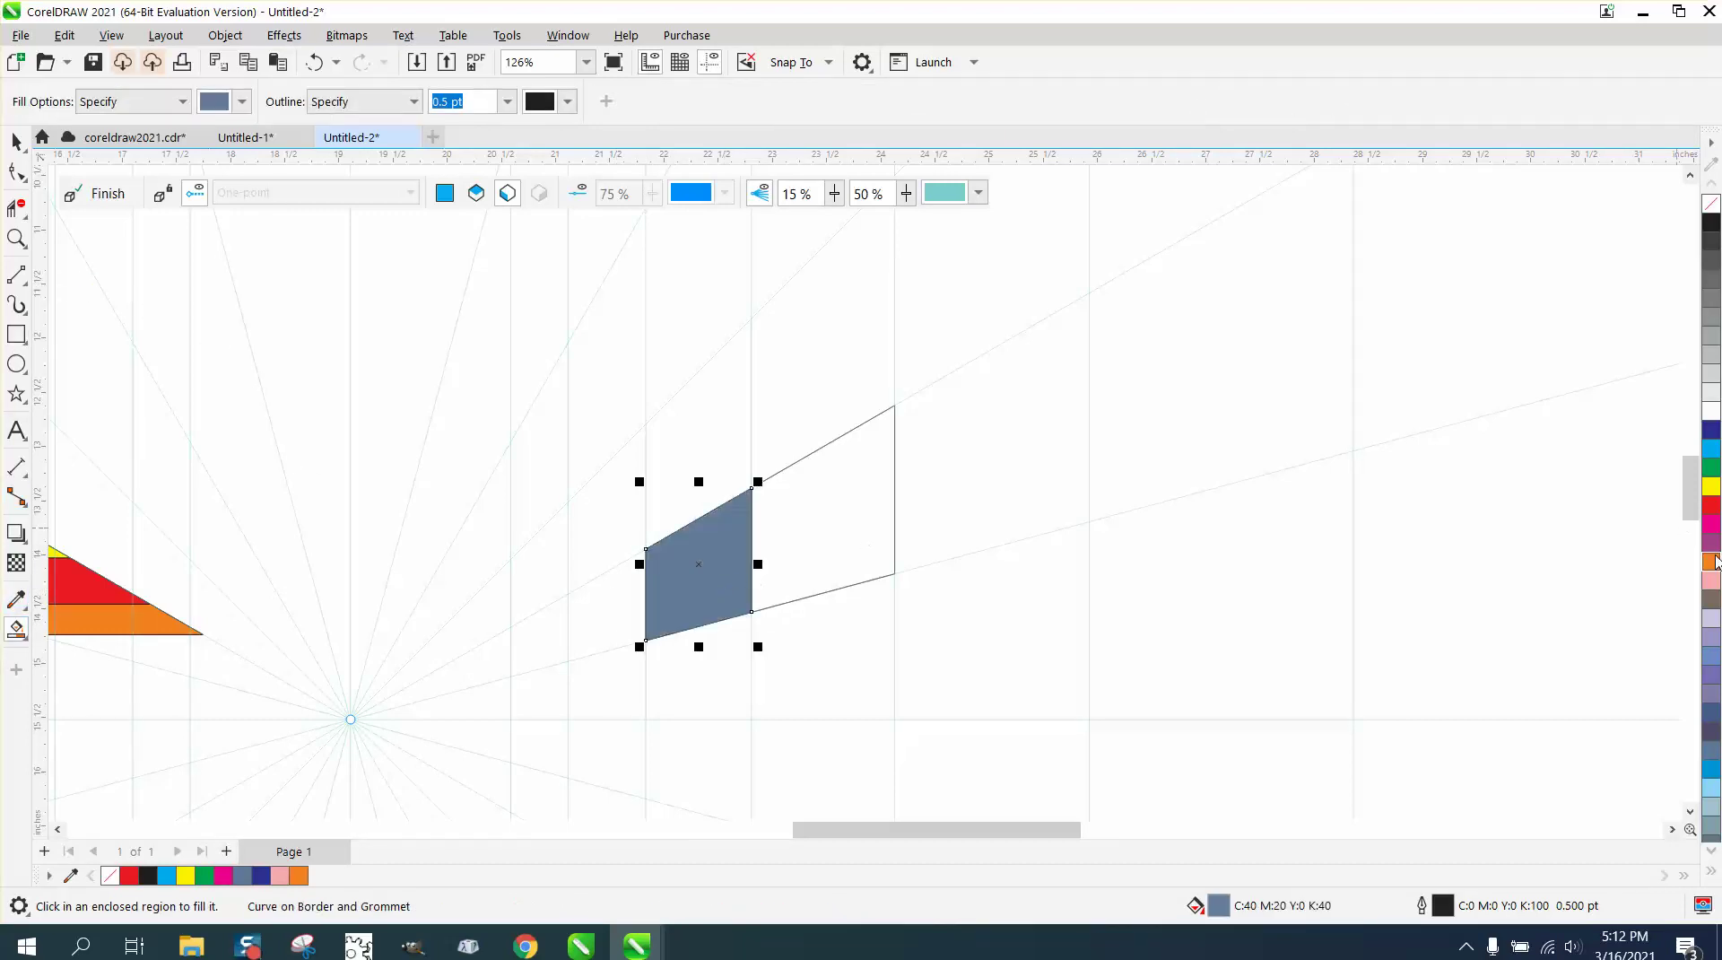
{"action": "left_click", "coordinate": [840, 542]}
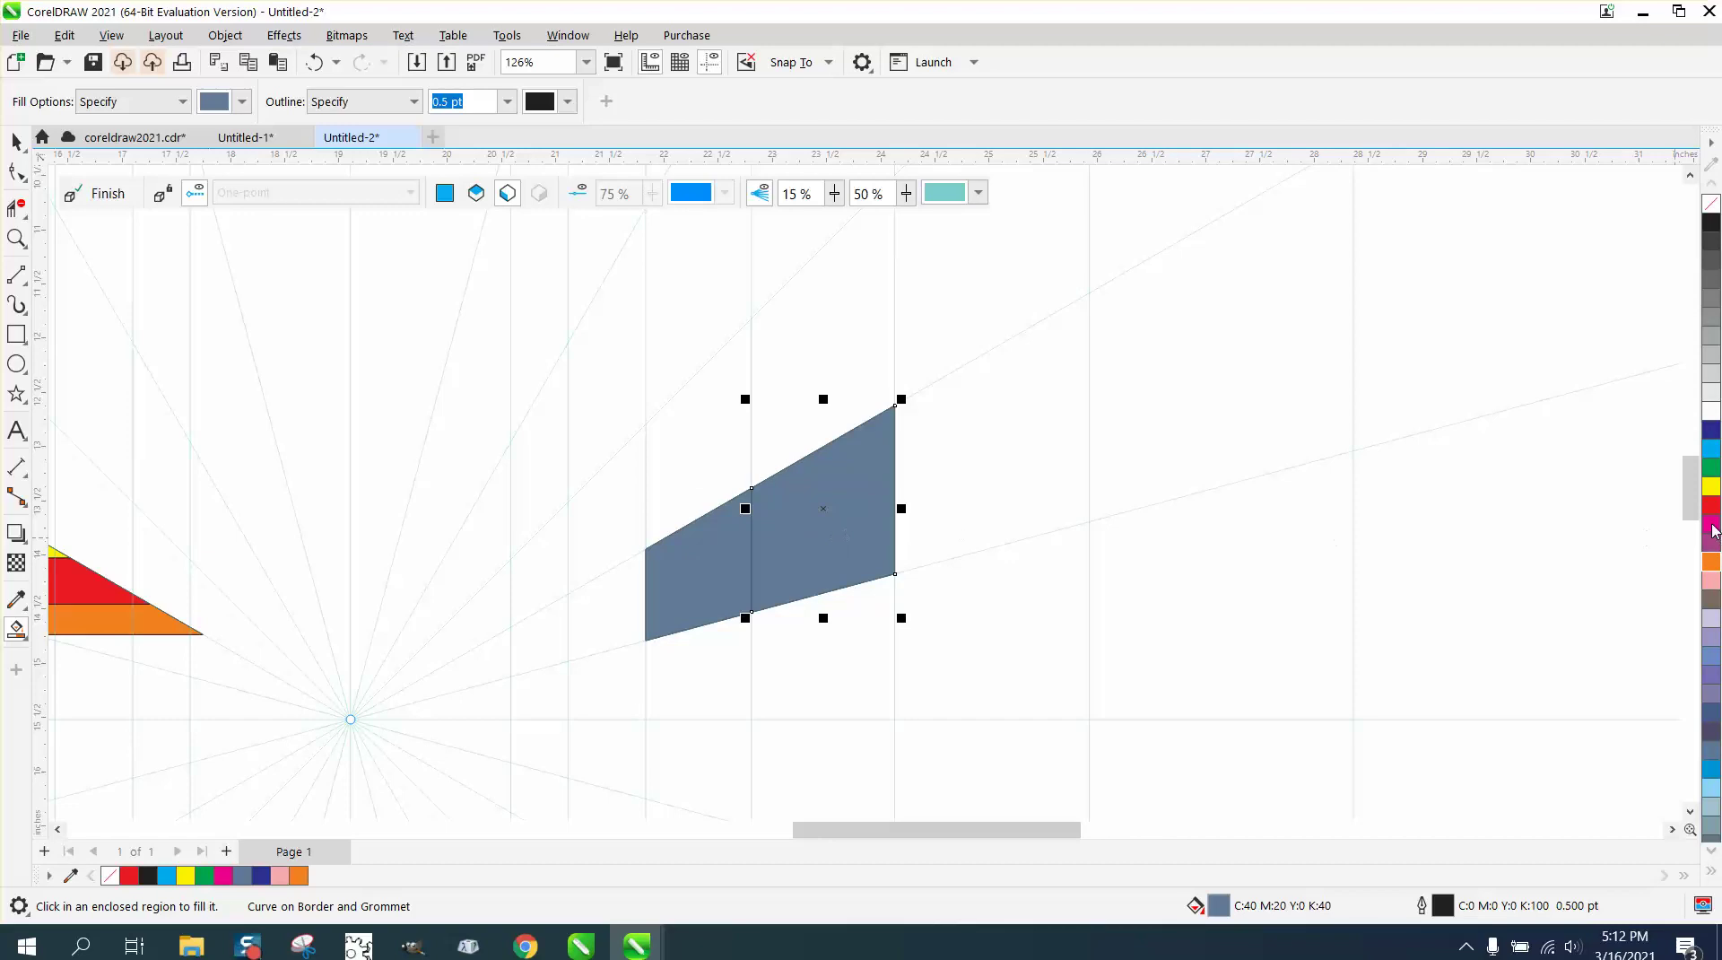
{"action": "left_click", "coordinate": [1711, 490]}
{"action": "scroll", "coordinate": [357, 276], "scroll_direction": "down", "scroll_amount": 1}
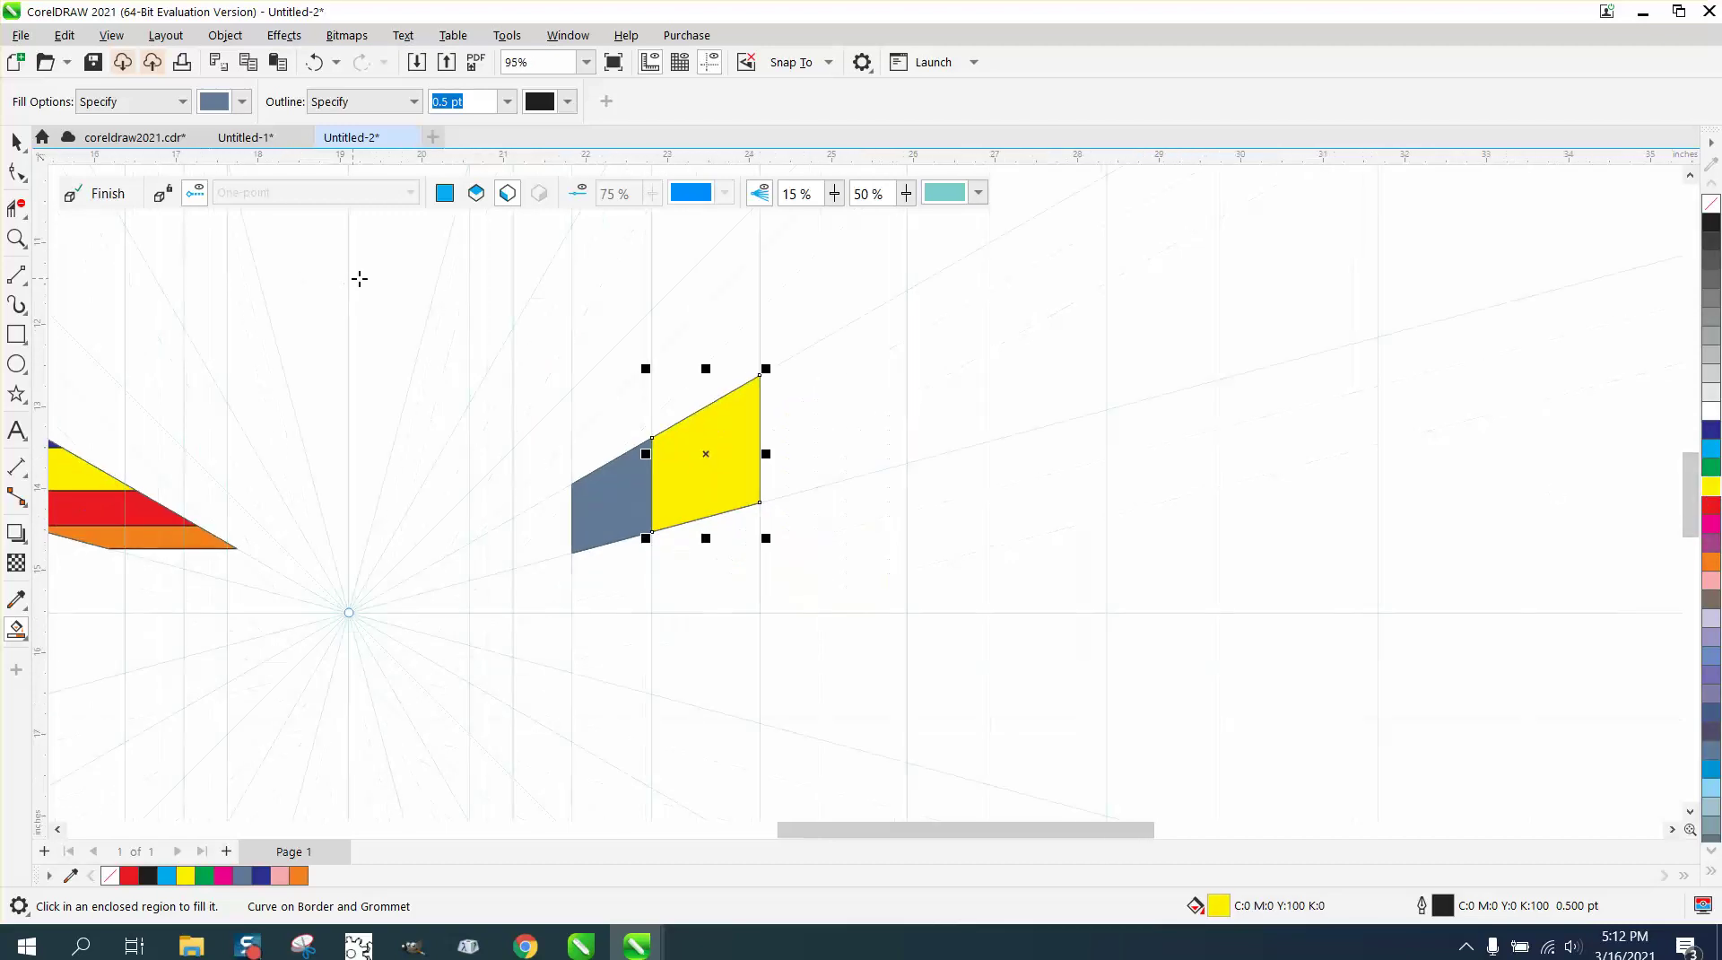
{"action": "scroll", "coordinate": [692, 320], "scroll_direction": "down", "scroll_amount": 1}
{"action": "scroll", "coordinate": [879, 319], "scroll_direction": "down", "scroll_amount": 1}
{"action": "scroll", "coordinate": [891, 333], "scroll_direction": "down", "scroll_amount": 1}
{"action": "scroll", "coordinate": [893, 336], "scroll_direction": "down", "scroll_amount": 1}
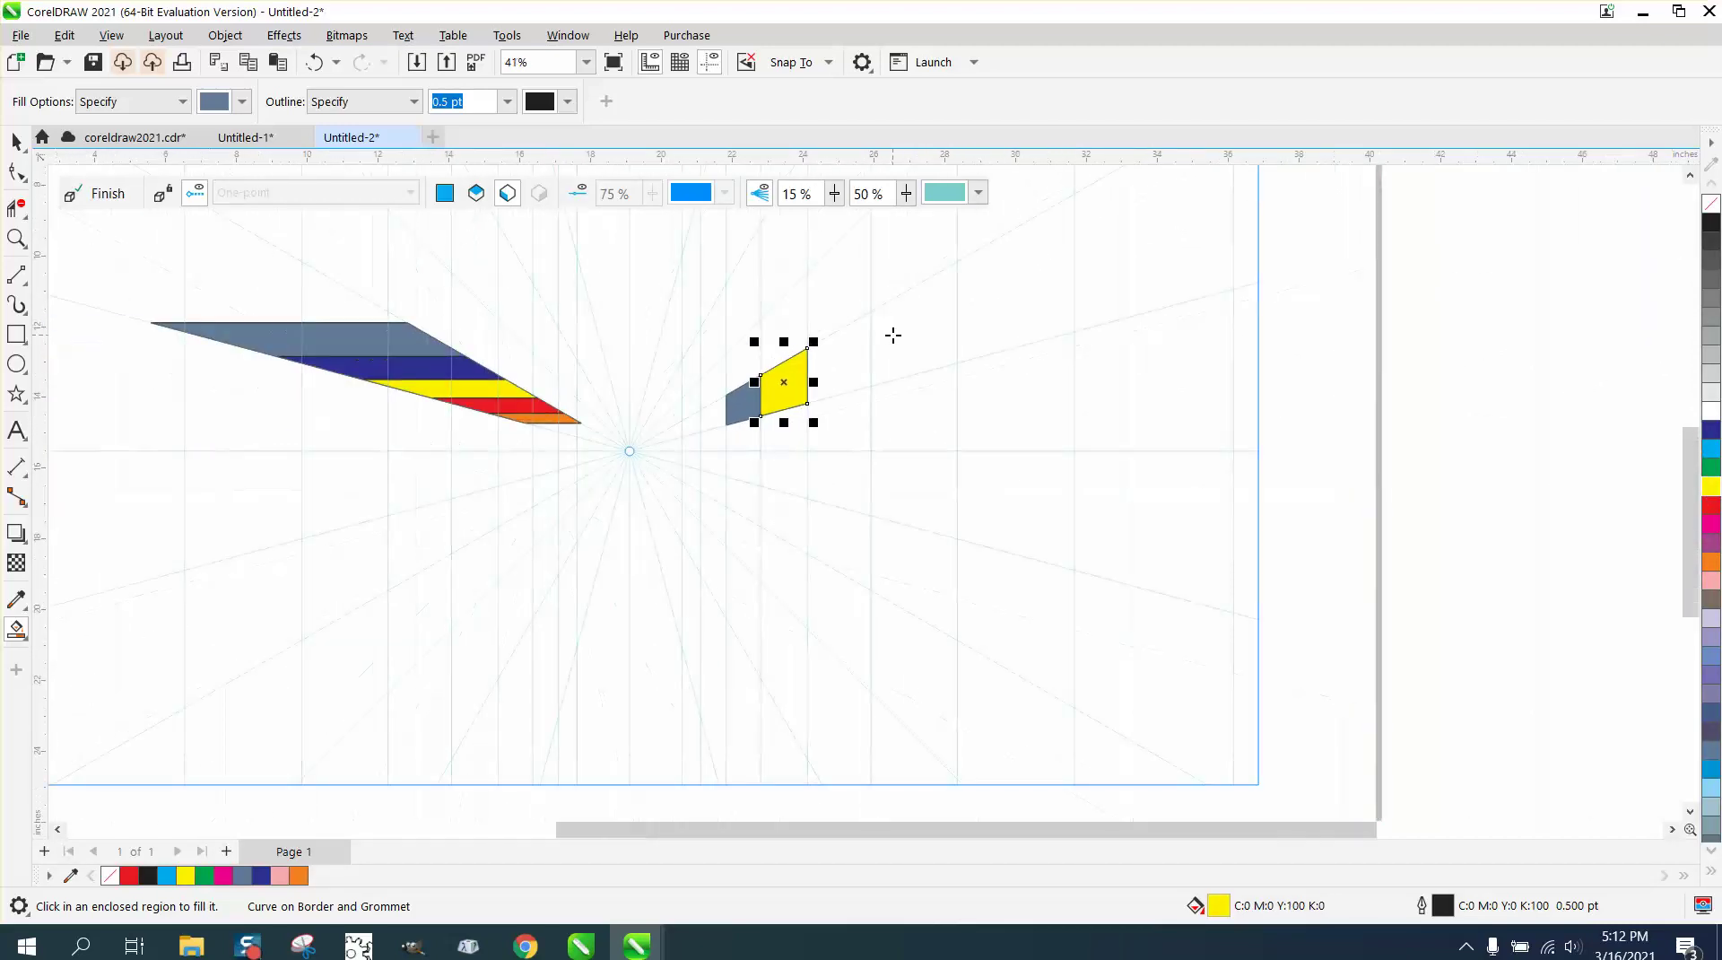